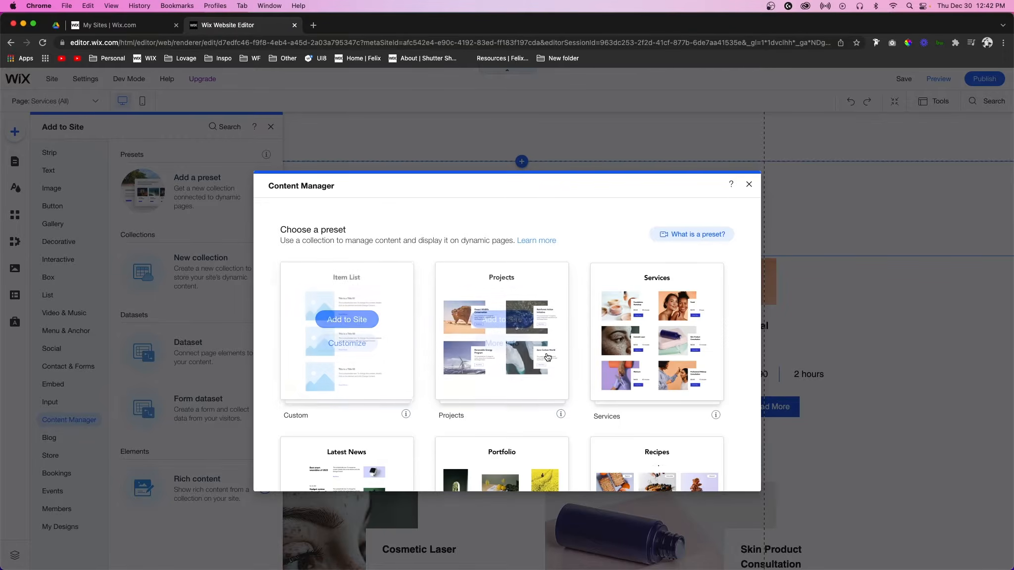
Step: Add the Team preset from the Content Manager presets to create team collection pages
{"action": "scroll", "coordinate": [579, 351], "scroll_direction": "down", "scroll_amount": 5}
{"action": "scroll", "coordinate": [580, 350], "scroll_direction": "down", "scroll_amount": 2}
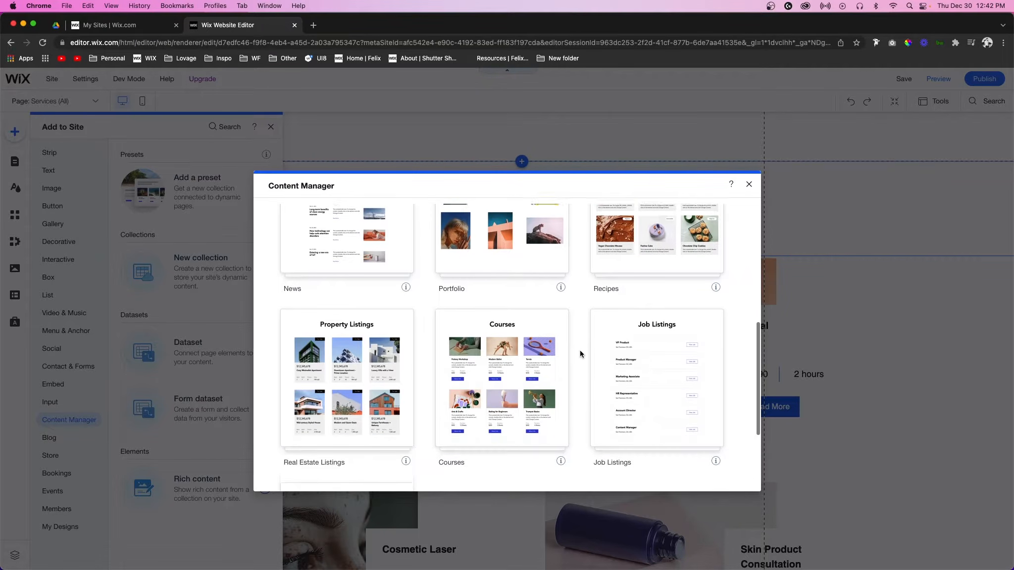
{"action": "left_click", "coordinate": [353, 378]}
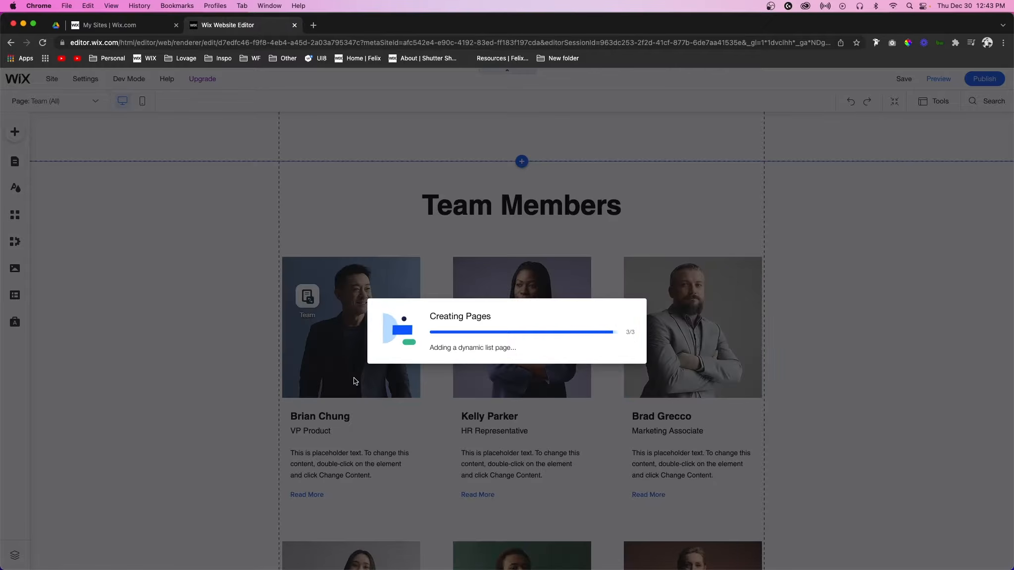
Step: Add a Multi-Reference field named Services to the Team collection, referencing the Services collection
{"action": "scroll", "coordinate": [412, 406], "scroll_direction": "right", "scroll_amount": 3}
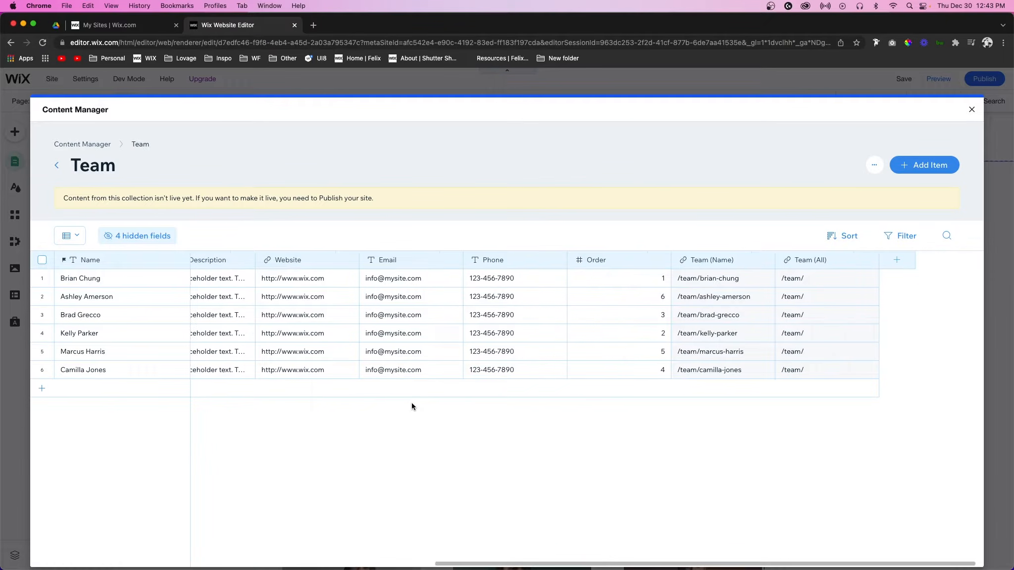
{"action": "left_click", "coordinate": [901, 266]}
{"action": "type", "text": "S"}
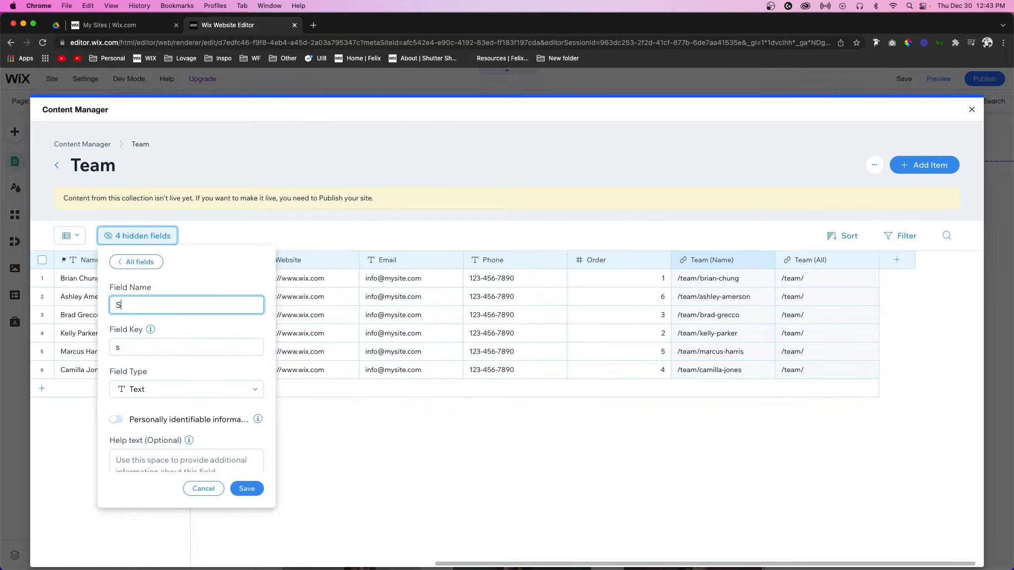
{"action": "type", "text": "ervices"}
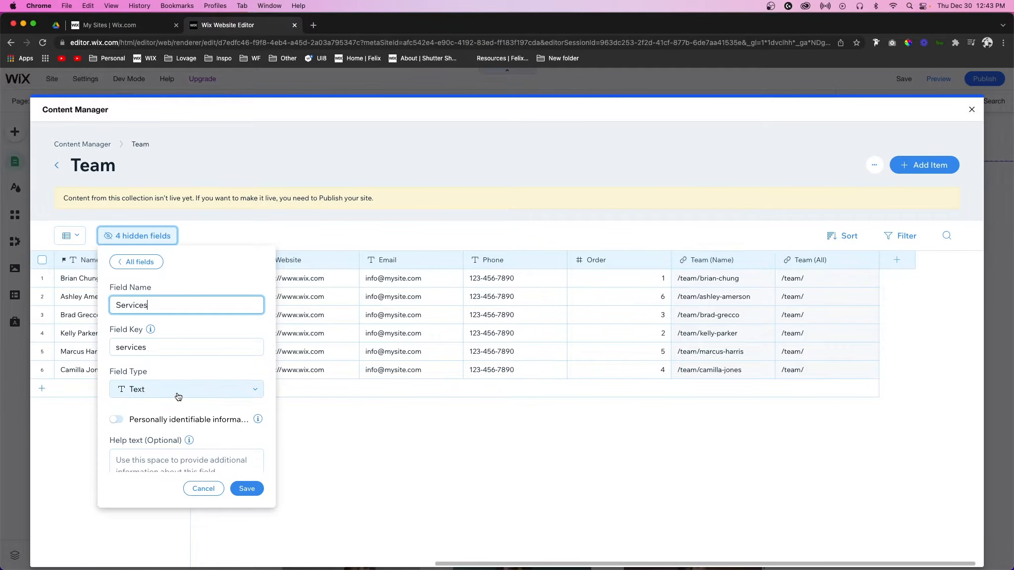
{"action": "left_click", "coordinate": [178, 397]}
{"action": "scroll", "coordinate": [197, 461], "scroll_direction": "down", "scroll_amount": 5}
{"action": "scroll", "coordinate": [197, 461], "scroll_direction": "down", "scroll_amount": 1}
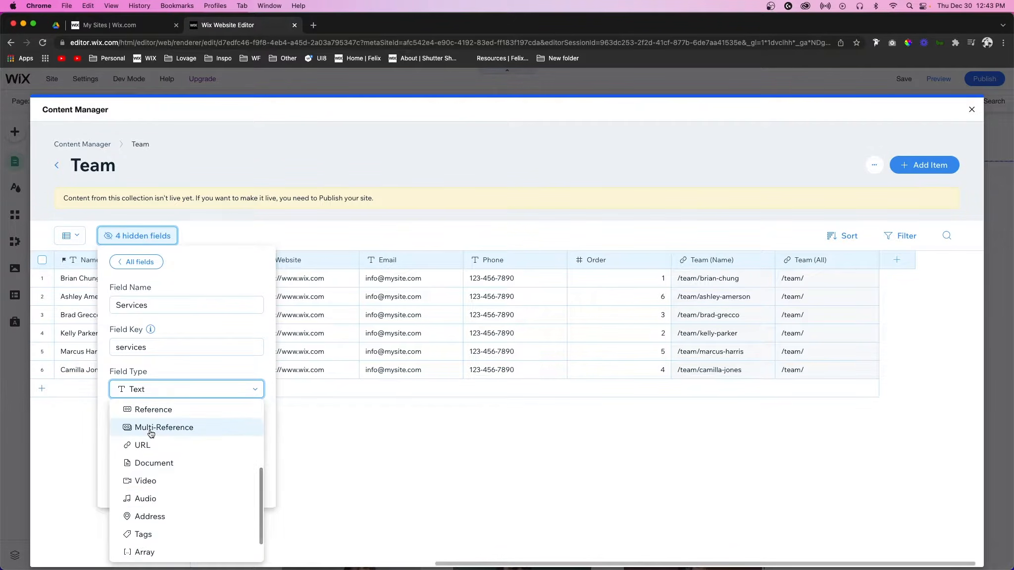
{"action": "left_click", "coordinate": [169, 434]}
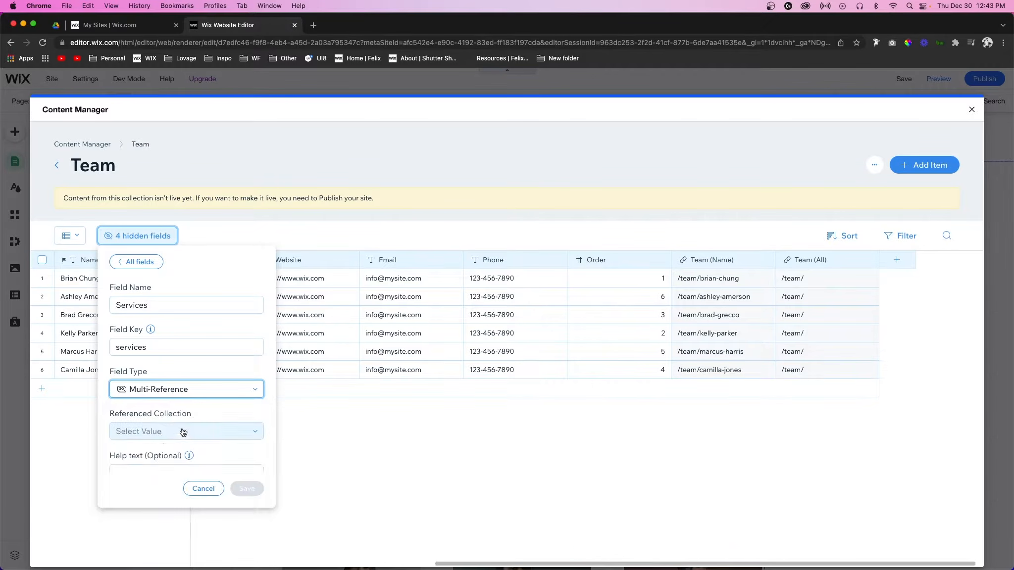
{"action": "left_click", "coordinate": [139, 433]}
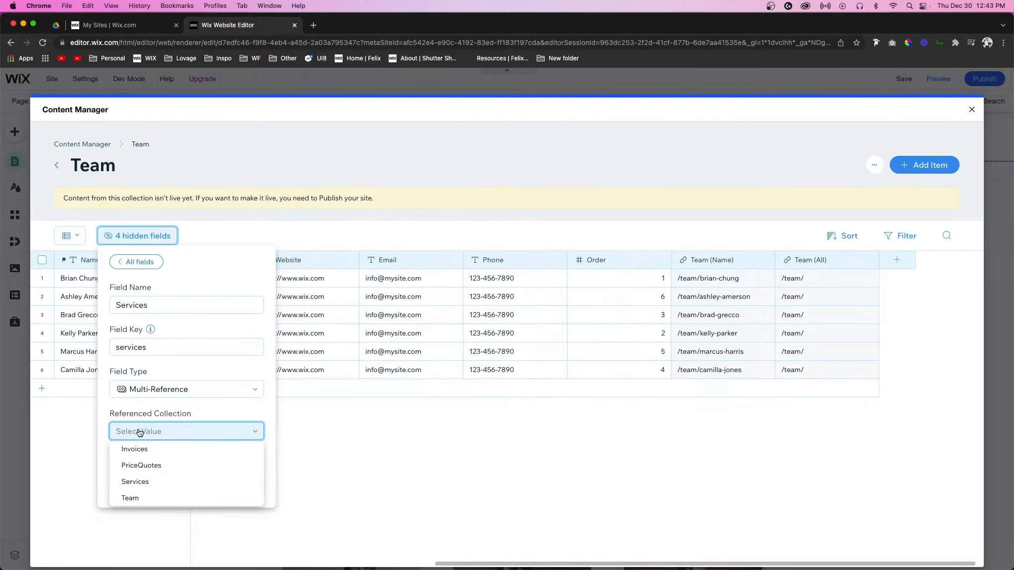
{"action": "left_click", "coordinate": [139, 480]}
{"action": "left_click", "coordinate": [246, 489]}
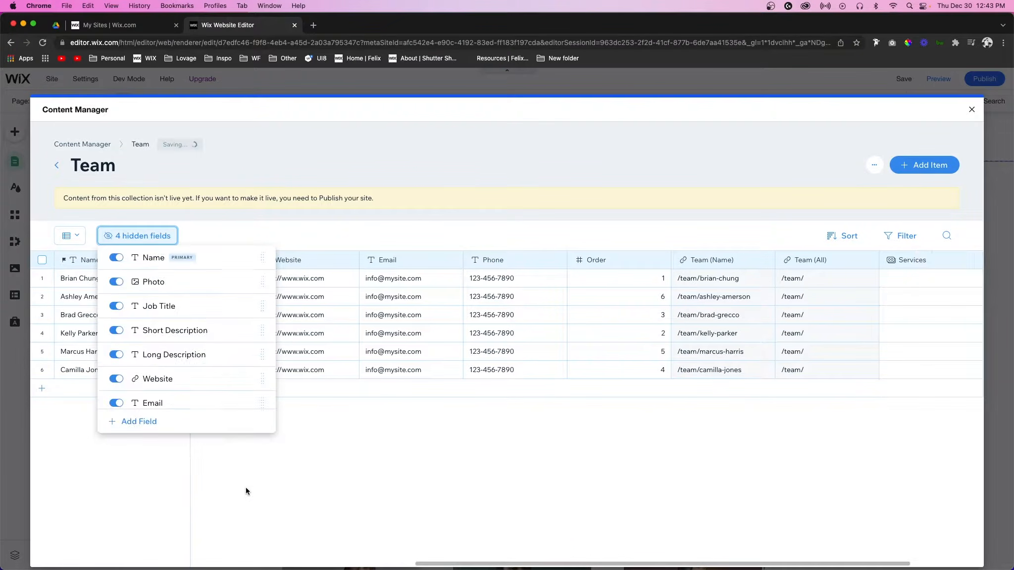
{"action": "left_click", "coordinate": [807, 286]}
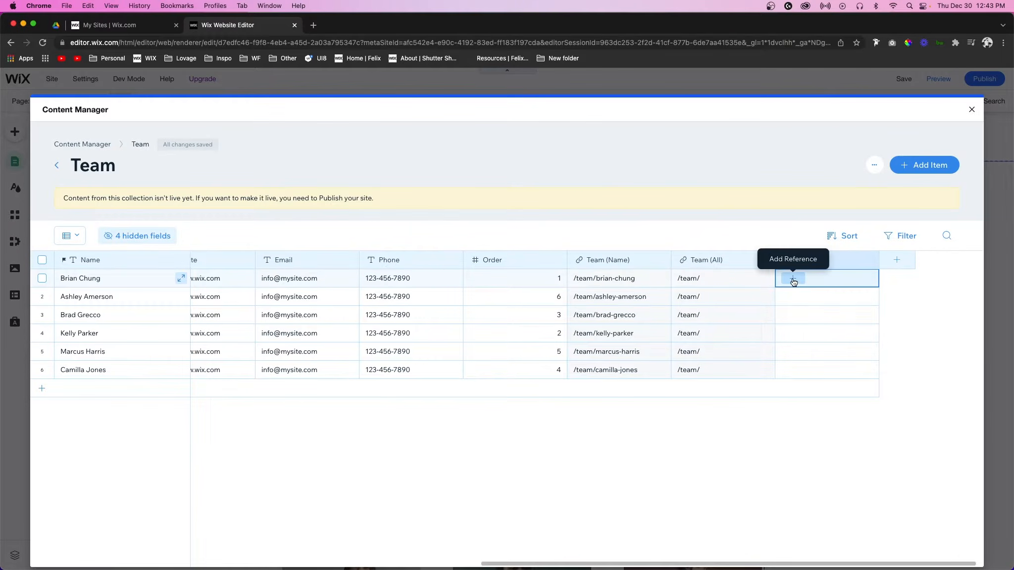
{"action": "left_click", "coordinate": [793, 282]}
{"action": "left_click", "coordinate": [791, 323]}
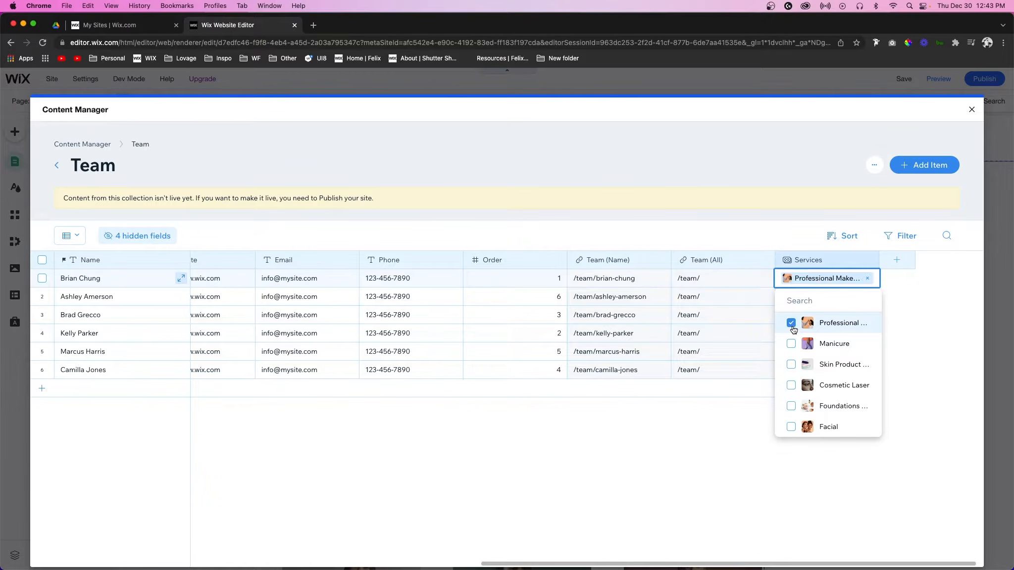
{"action": "left_click", "coordinate": [790, 364]}
{"action": "left_click", "coordinate": [791, 385]}
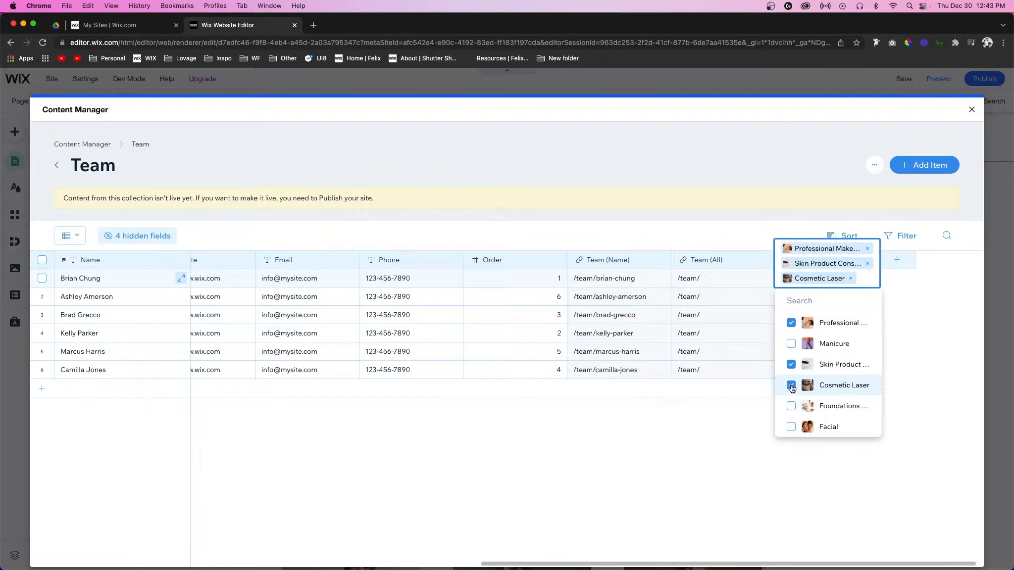
{"action": "left_click", "coordinate": [728, 422]}
{"action": "left_click", "coordinate": [812, 297]}
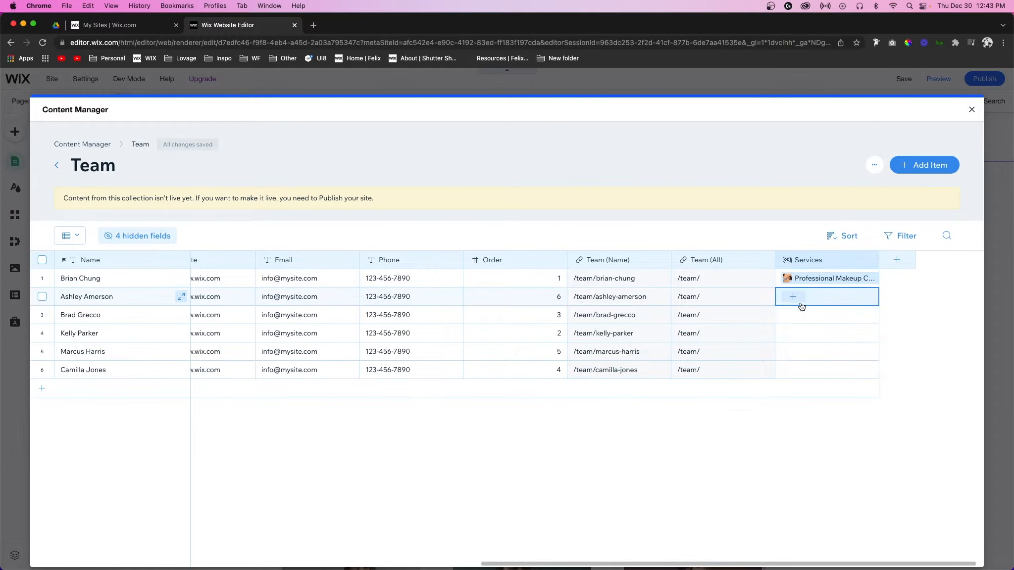
{"action": "left_click", "coordinate": [799, 302]}
{"action": "left_click", "coordinate": [791, 342]}
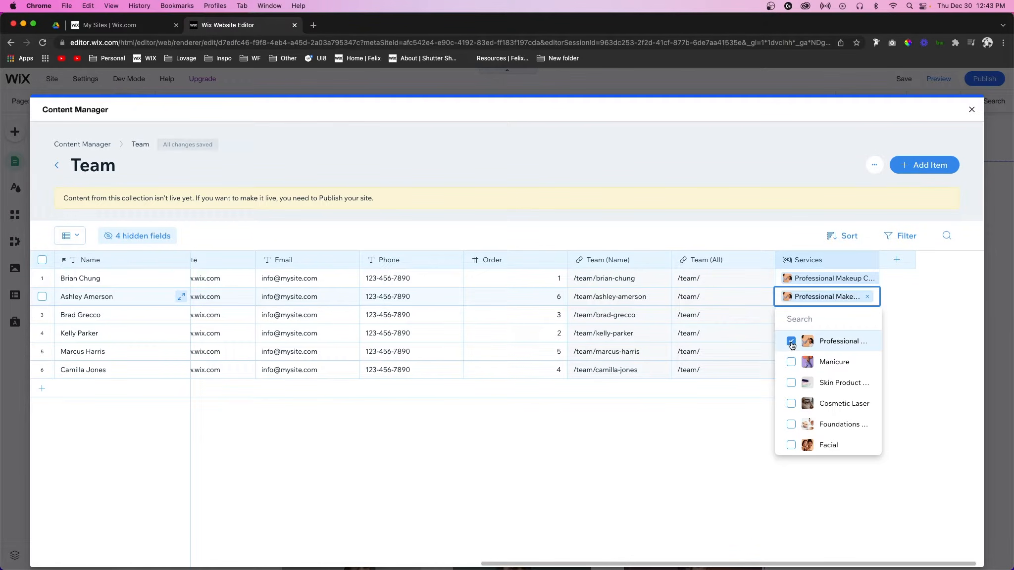
{"action": "left_click", "coordinate": [792, 425]}
{"action": "left_click", "coordinate": [780, 466]}
{"action": "left_click", "coordinate": [813, 315]}
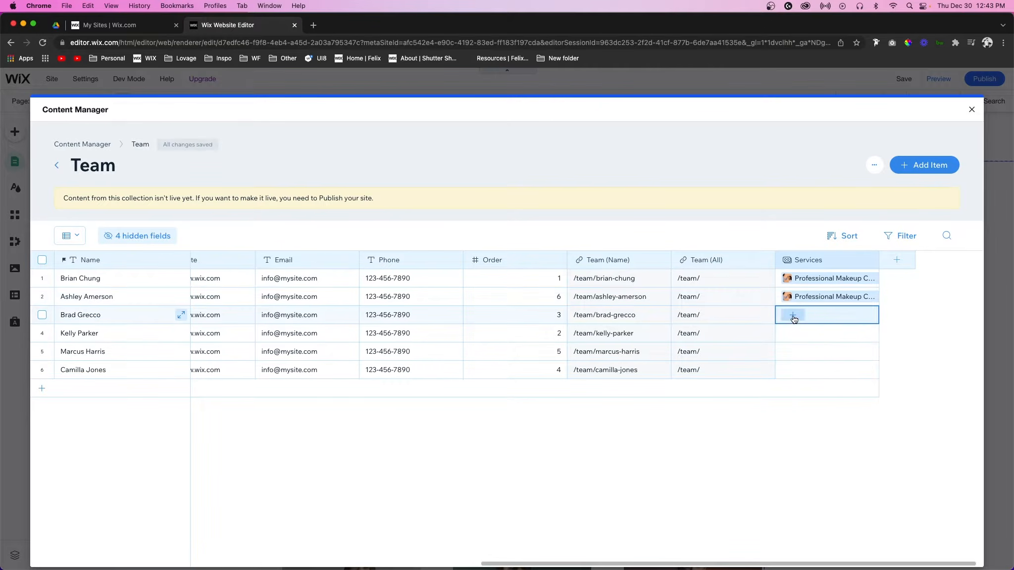
{"action": "left_click", "coordinate": [794, 318]}
{"action": "left_click", "coordinate": [791, 401]}
{"action": "left_click", "coordinate": [791, 423]}
{"action": "left_click", "coordinate": [742, 424]}
{"action": "left_click", "coordinate": [817, 334]}
{"action": "left_click", "coordinate": [803, 335]}
{"action": "left_click", "coordinate": [791, 399]}
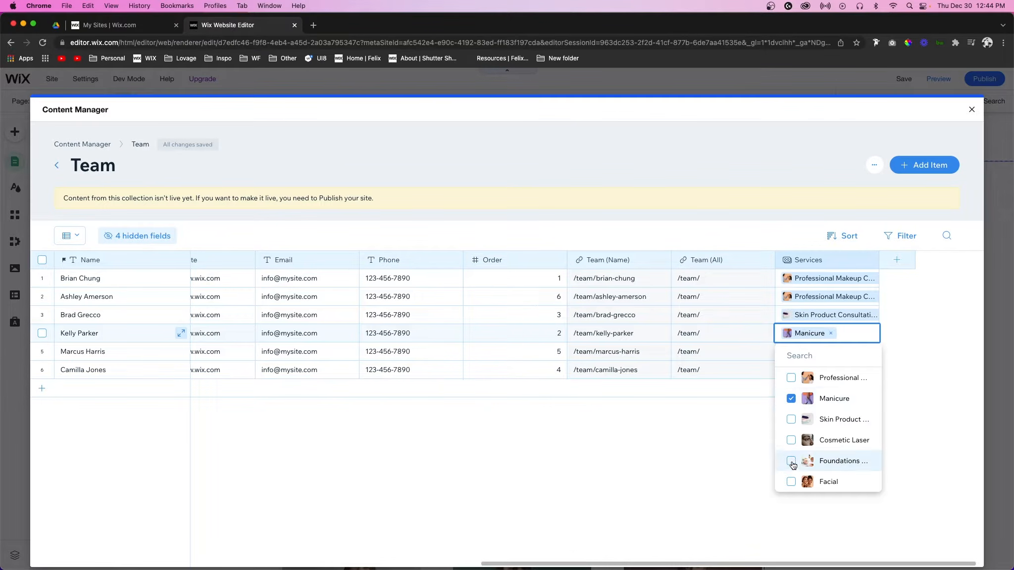
{"action": "left_click", "coordinate": [790, 461]}
{"action": "left_click", "coordinate": [752, 426]}
{"action": "left_click", "coordinate": [817, 352]}
{"action": "left_click", "coordinate": [803, 352]}
{"action": "left_click", "coordinate": [791, 438]}
{"action": "left_click", "coordinate": [790, 459]}
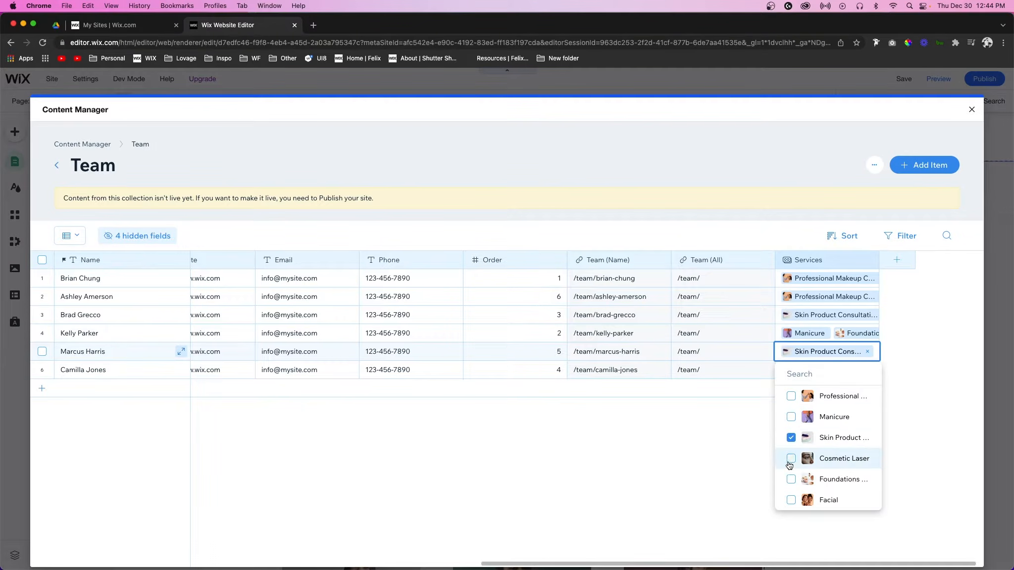
{"action": "left_click", "coordinate": [791, 417]}
{"action": "left_click", "coordinate": [811, 377]}
{"action": "left_click", "coordinate": [795, 370]}
{"action": "left_click", "coordinate": [791, 477]}
{"action": "left_click", "coordinate": [791, 455]}
{"action": "left_click", "coordinate": [696, 459]}
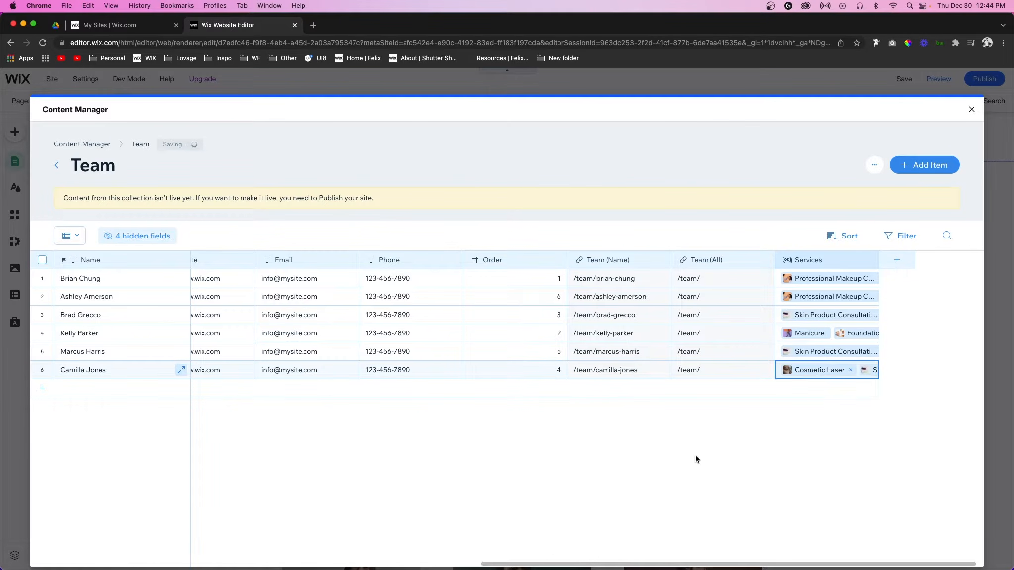
Step: Open the Services collection to review its Team references, then close it
{"action": "left_click", "coordinate": [972, 110]}
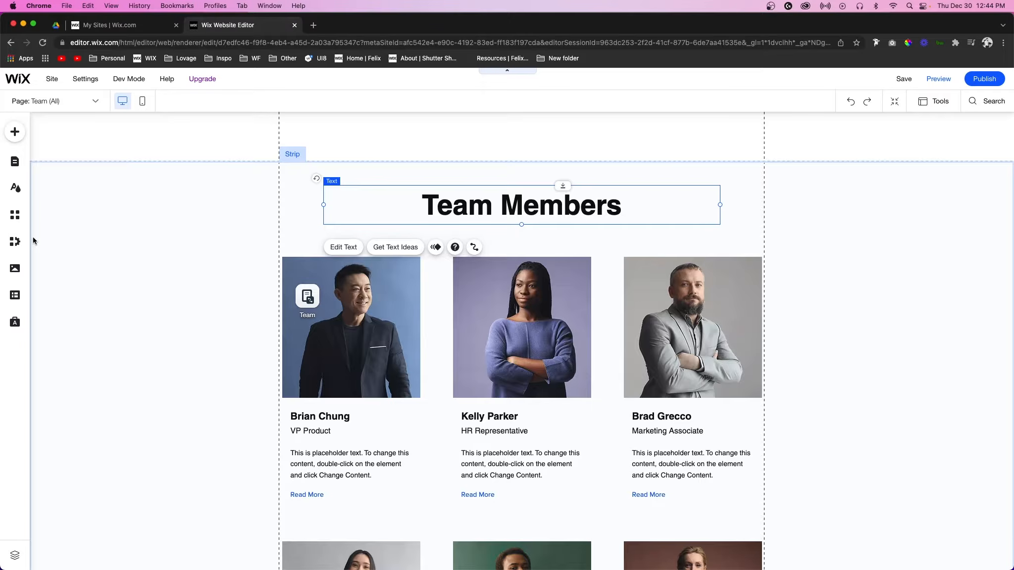
{"action": "left_click", "coordinate": [16, 295]}
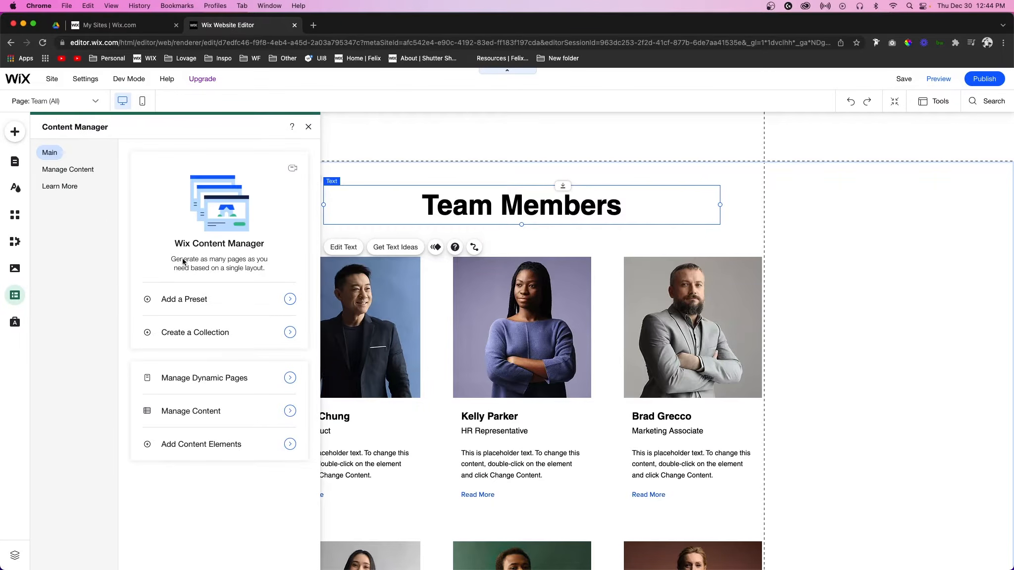
{"action": "left_click", "coordinate": [56, 171]}
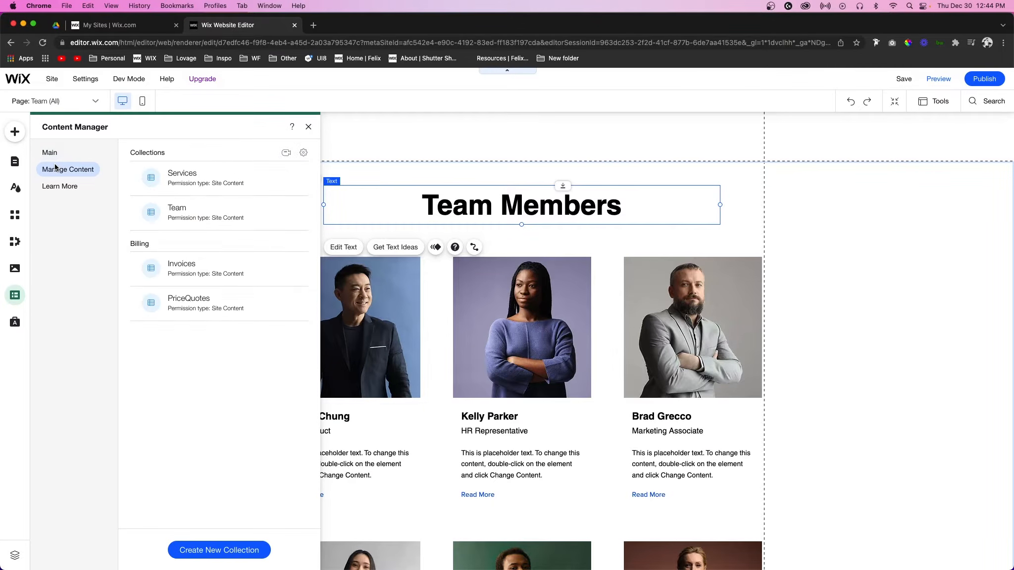
{"action": "left_click", "coordinate": [193, 177]}
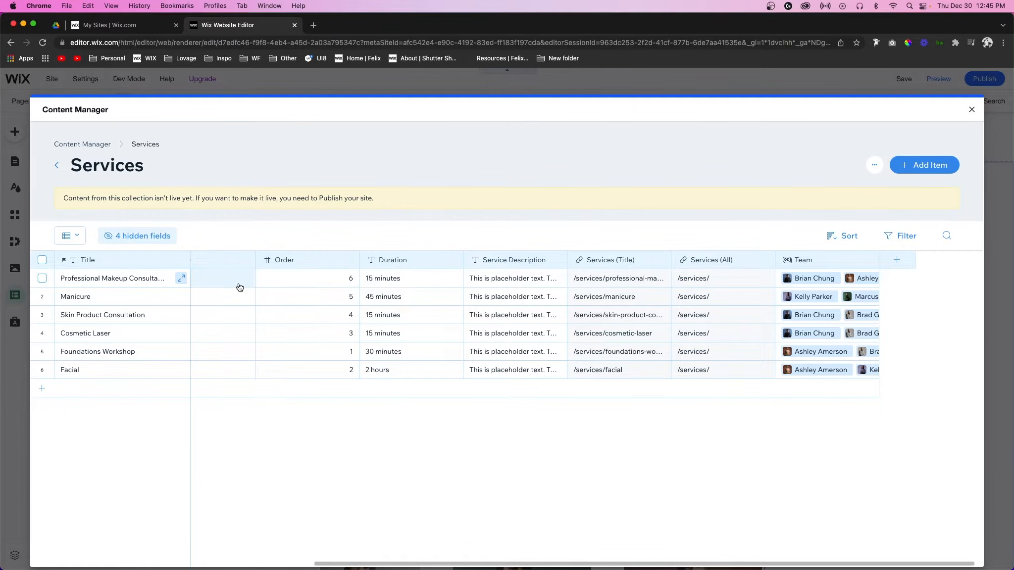
{"action": "left_click", "coordinate": [971, 112]}
Step: On the Services (Title) dynamic page, add a new strip below the About section with height 800 px
{"action": "left_click", "coordinate": [54, 101]}
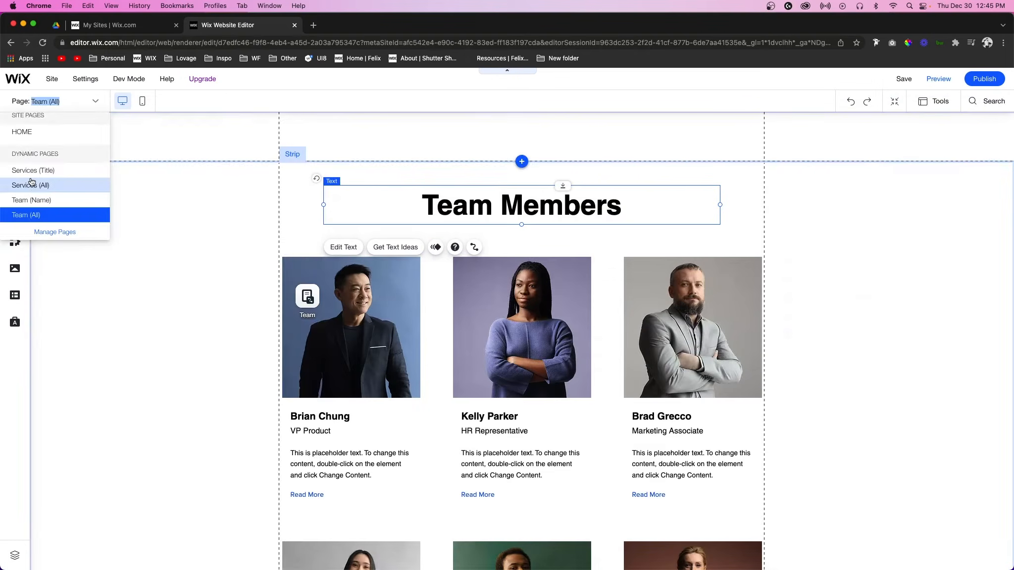
{"action": "left_click", "coordinate": [25, 172]}
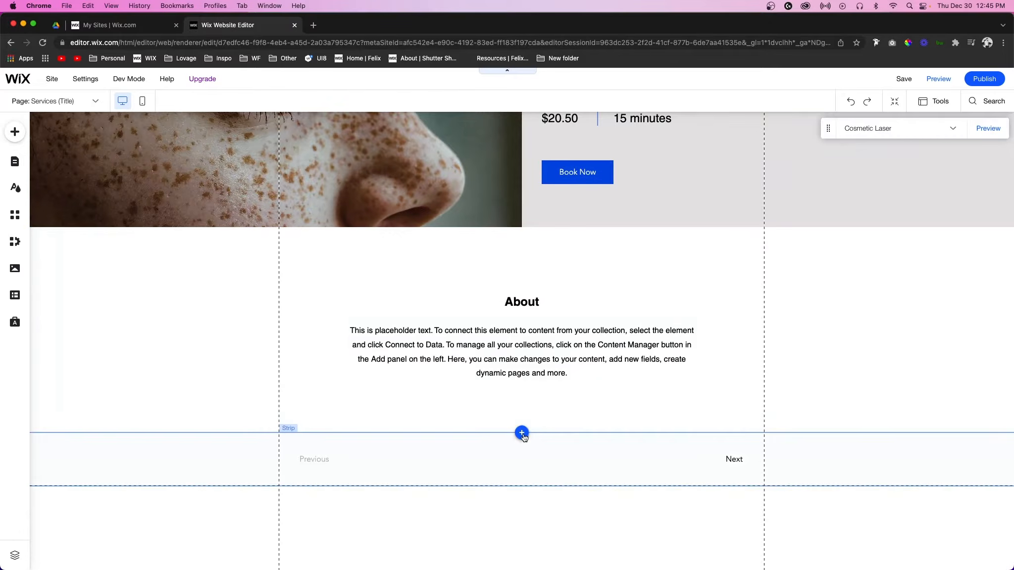
{"action": "left_click", "coordinate": [522, 433]}
{"action": "left_click", "coordinate": [257, 314]}
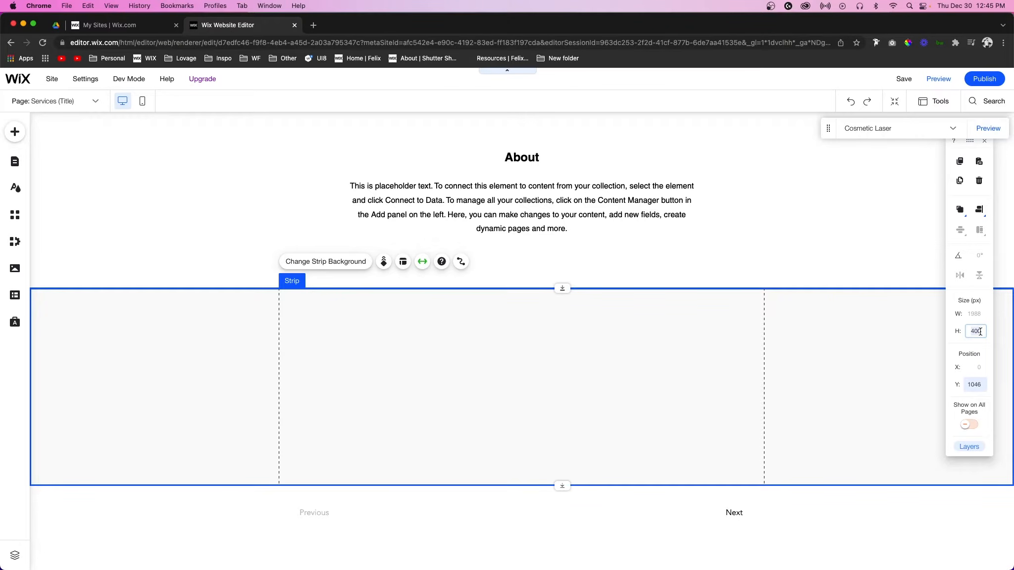
{"action": "key", "text": "Return"}
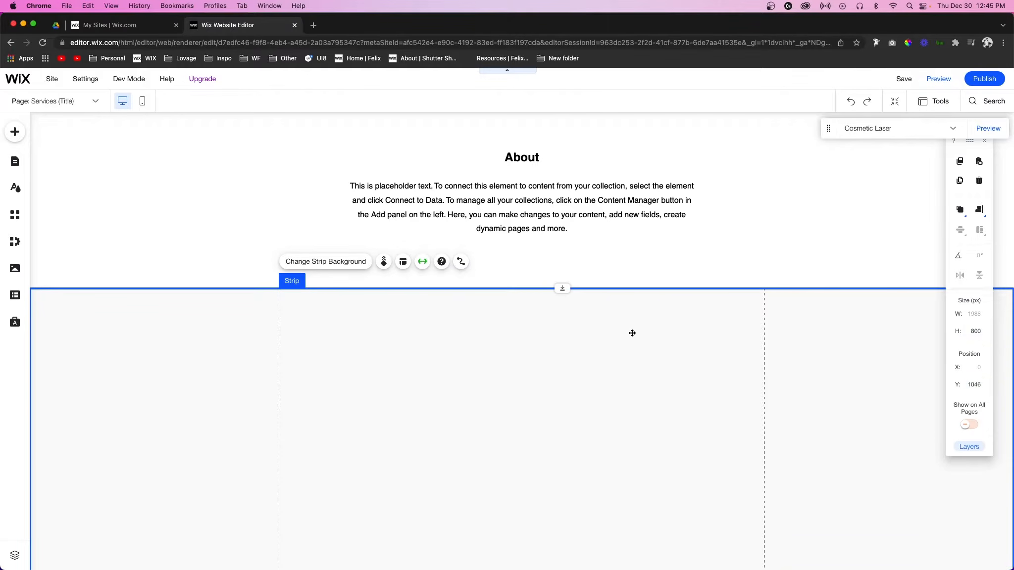
Step: Add a two-column blank repeater into the new strip
{"action": "scroll", "coordinate": [632, 332], "scroll_direction": "down", "scroll_amount": 4}
{"action": "scroll", "coordinate": [632, 332], "scroll_direction": "up", "scroll_amount": 1}
{"action": "left_click", "coordinate": [18, 138]}
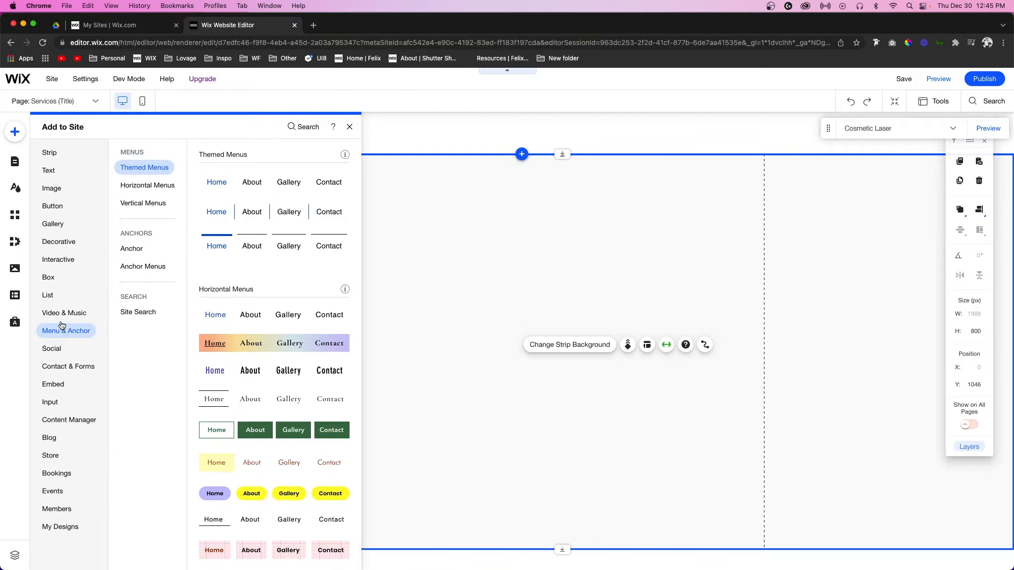
{"action": "left_click", "coordinate": [48, 295]}
{"action": "scroll", "coordinate": [235, 250], "scroll_direction": "down", "scroll_amount": 5}
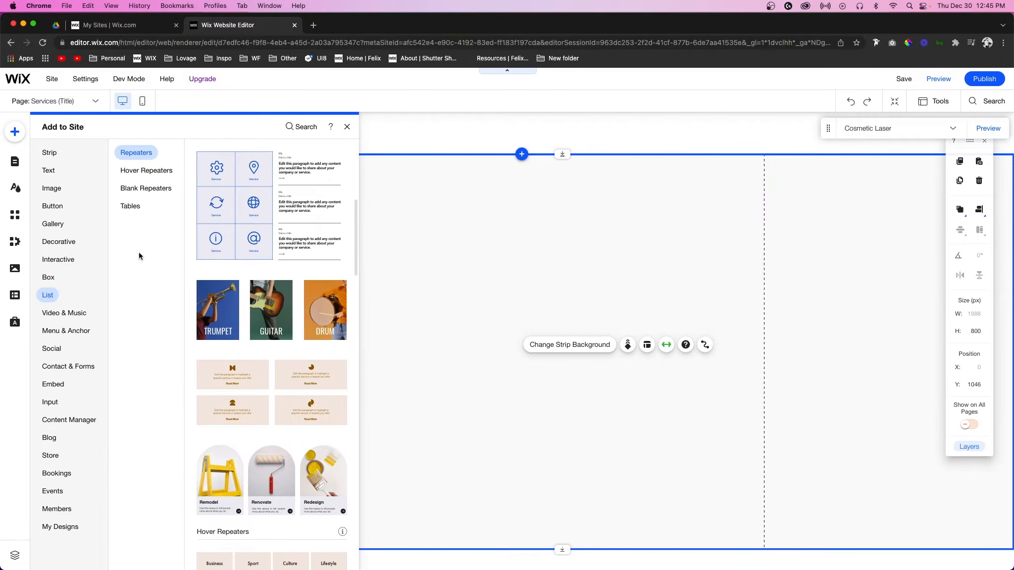
{"action": "left_click", "coordinate": [135, 198]}
{"action": "scroll", "coordinate": [245, 385], "scroll_direction": "down", "scroll_amount": 2}
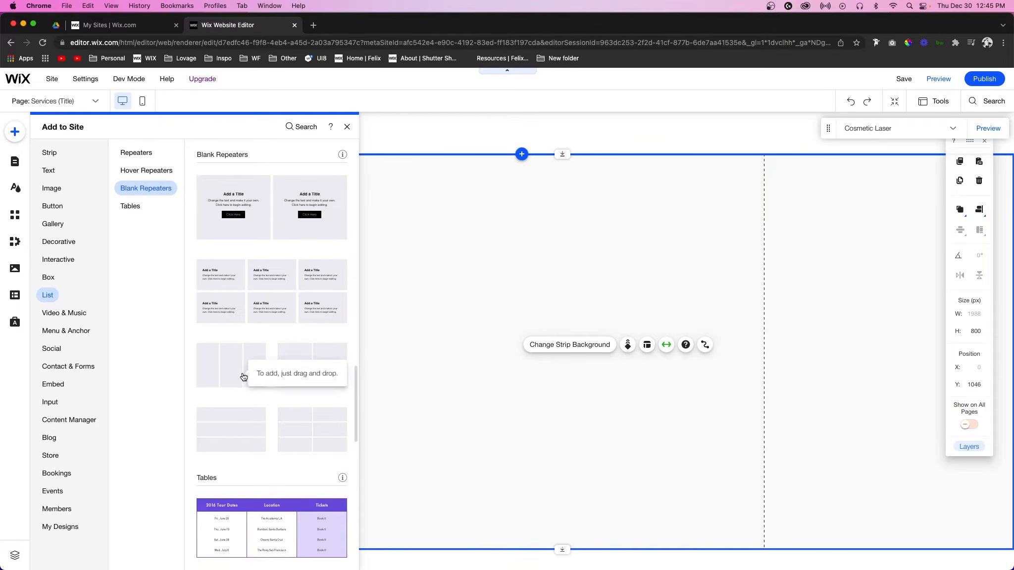
{"action": "left_click_drag", "start_coordinate": [306, 374], "coordinate": [488, 359]}
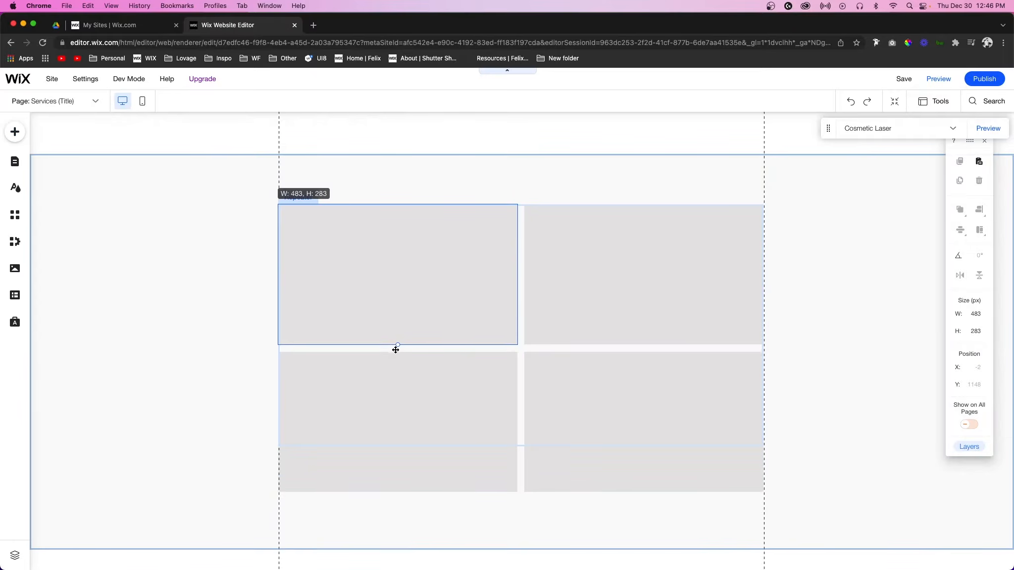
{"action": "left_click_drag", "start_coordinate": [399, 341], "coordinate": [398, 340]}
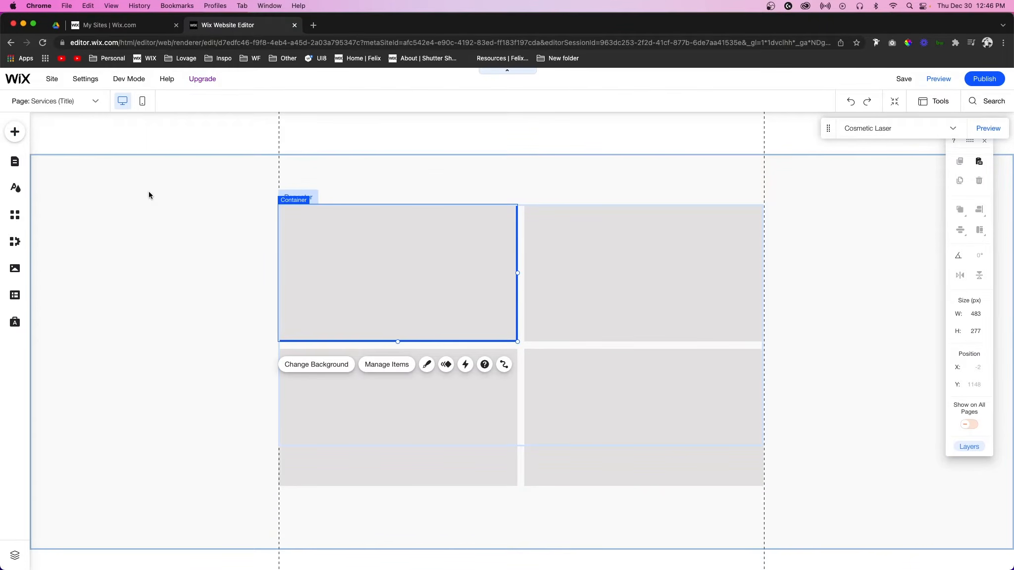
Step: Add an image to the first repeater item, resize it to about 206 × 206 px and place it top-left
{"action": "left_click", "coordinate": [20, 133]}
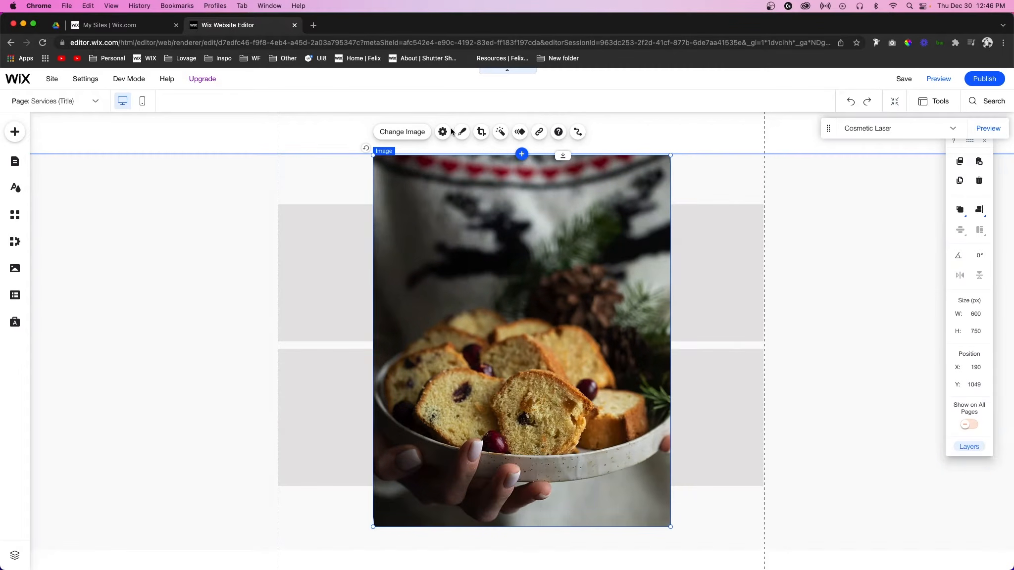
{"action": "left_click", "coordinate": [481, 131]}
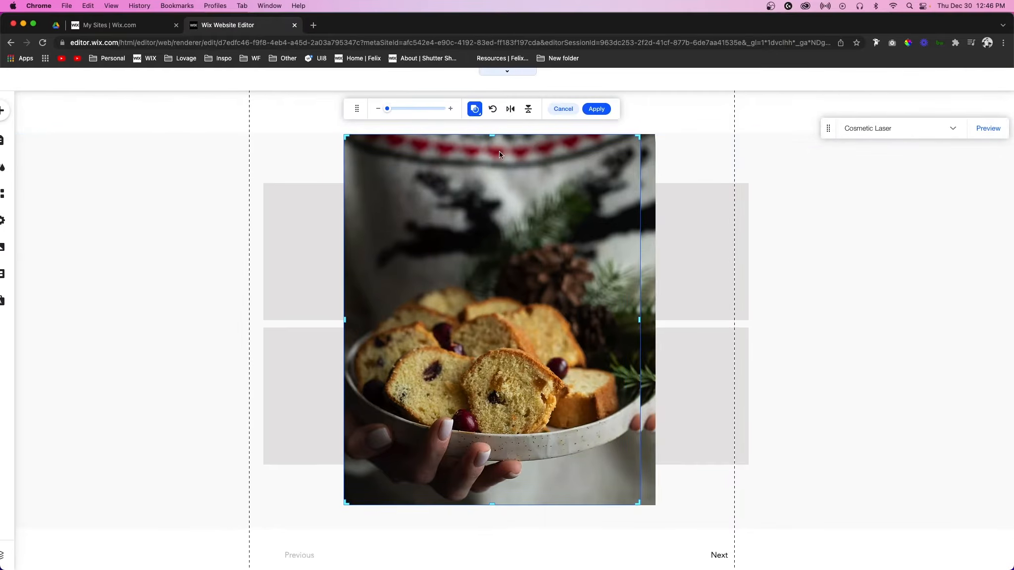
{"action": "left_click_drag", "start_coordinate": [494, 115], "coordinate": [495, 213]}
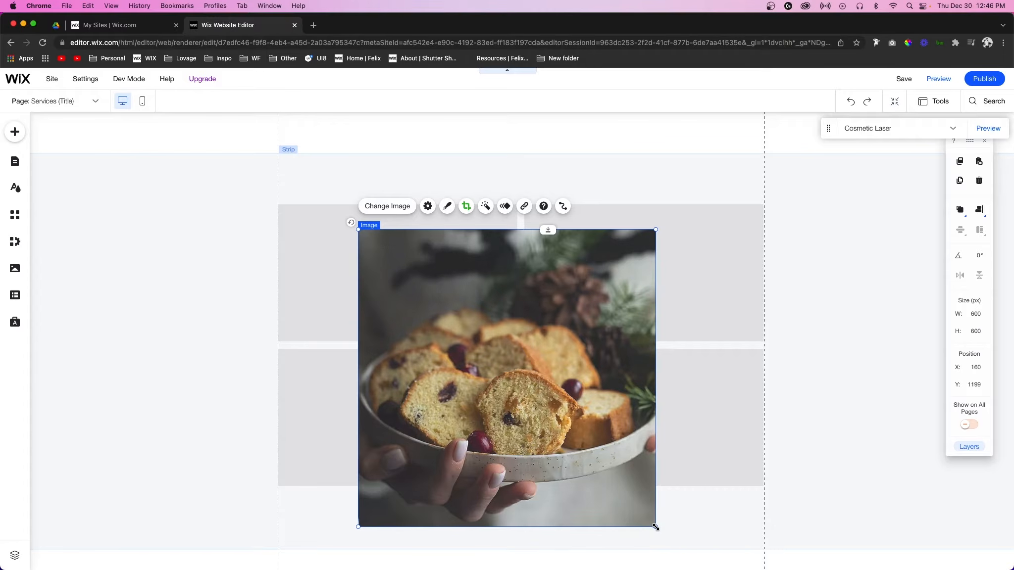
{"action": "left_click_drag", "start_coordinate": [657, 528], "coordinate": [465, 327]}
{"action": "left_click_drag", "start_coordinate": [423, 292], "coordinate": [363, 287]}
Step: Add a Heading 6 text element into the first repeater item beside the image
{"action": "left_click", "coordinate": [15, 132]}
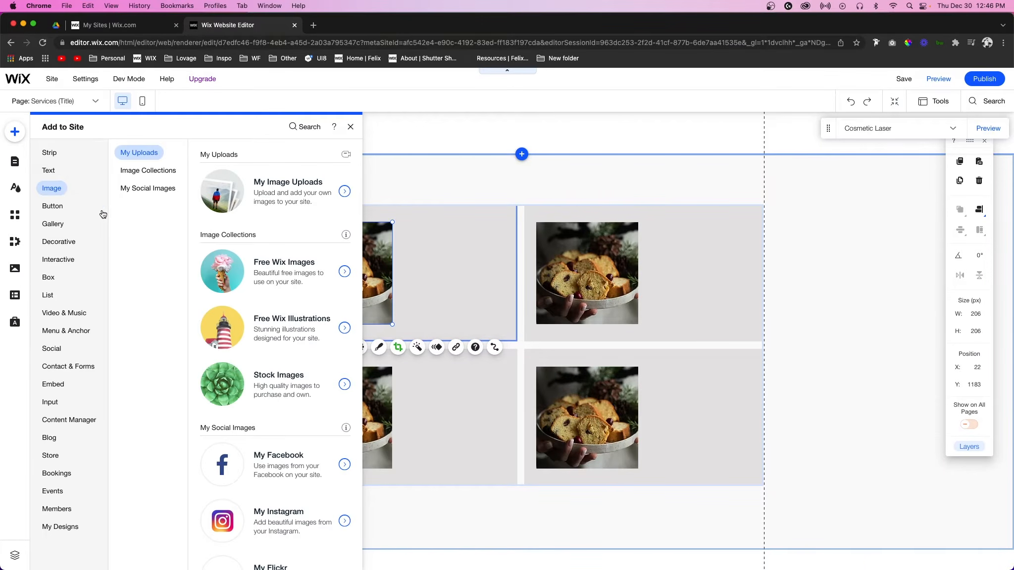
{"action": "mouse_move", "coordinate": [52, 172]}
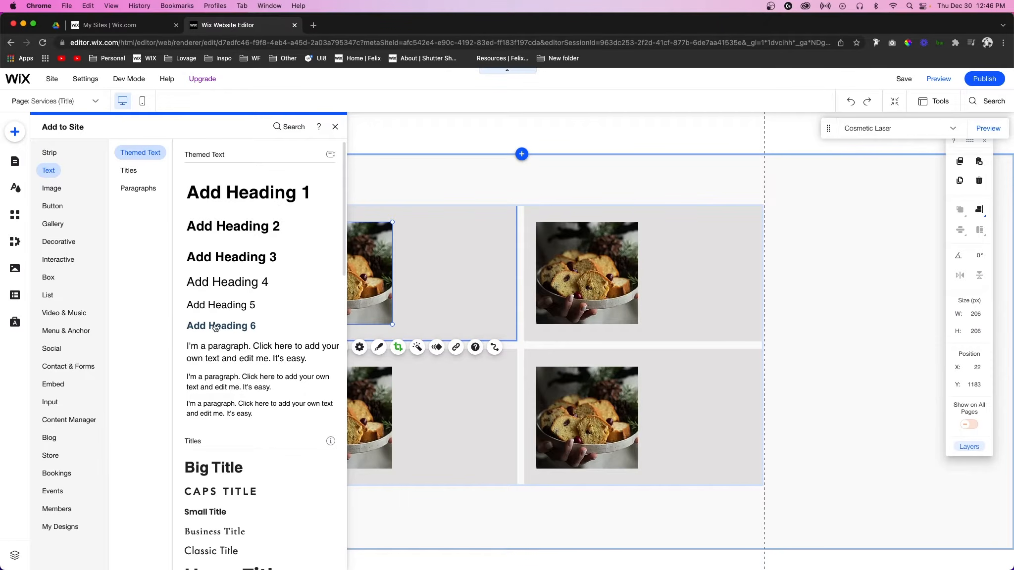
{"action": "left_click_drag", "start_coordinate": [216, 327], "coordinate": [436, 238]}
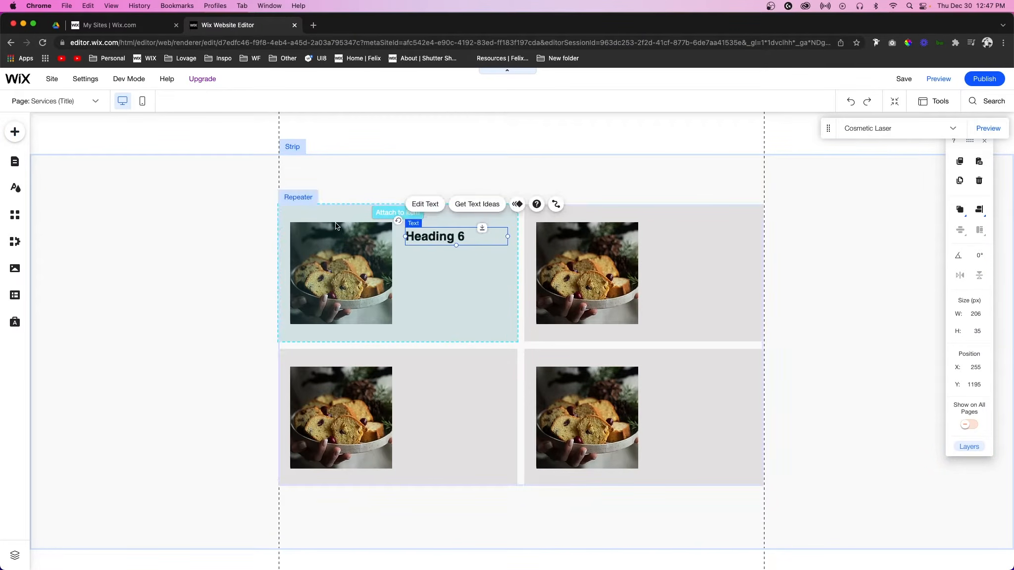
Step: Add a themed button into the first repeater item below the heading
{"action": "left_click", "coordinate": [13, 134]}
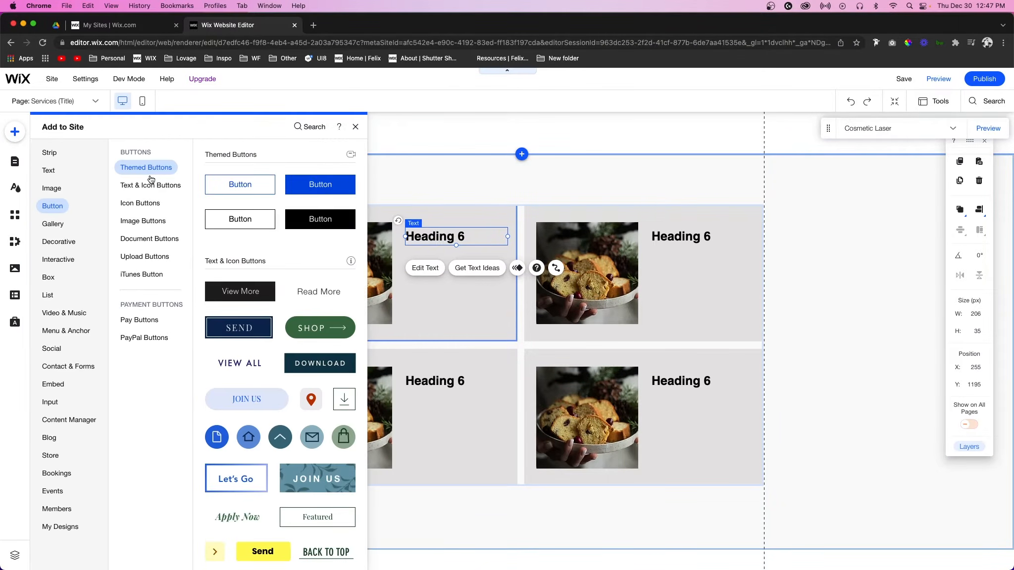
{"action": "left_click_drag", "start_coordinate": [326, 186], "coordinate": [446, 264]}
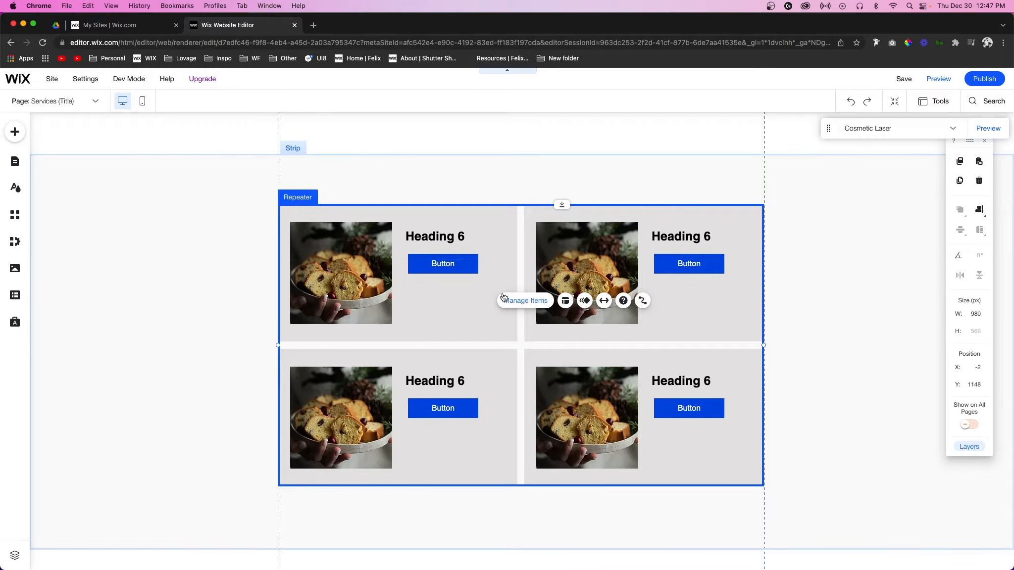
Step: Add a new dataset from the Content Manager elements onto the page beside the repeater
{"action": "left_click", "coordinate": [14, 132]}
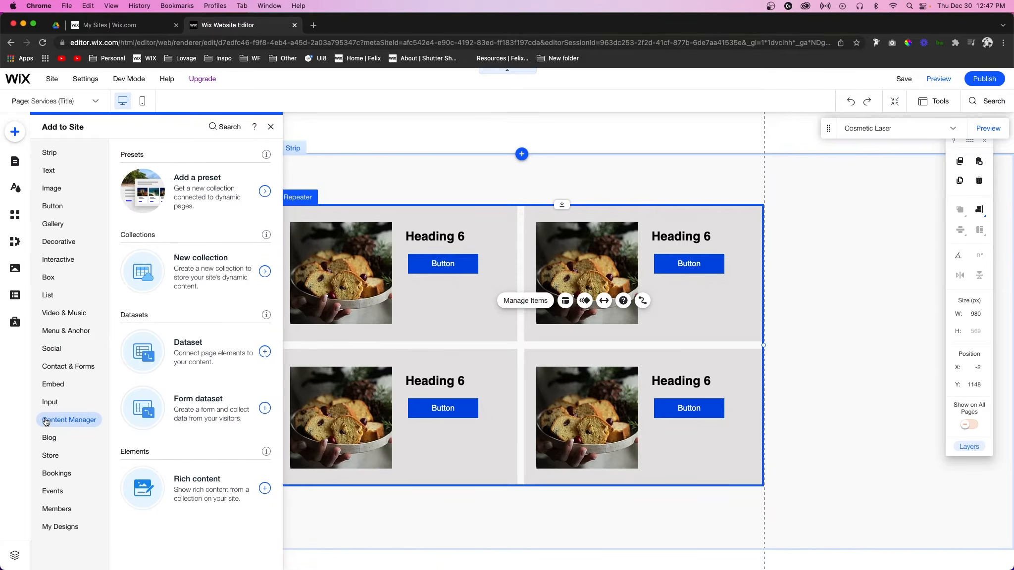
{"action": "left_click_drag", "start_coordinate": [206, 361], "coordinate": [201, 285]}
{"action": "scroll", "coordinate": [482, 357], "scroll_direction": "up", "scroll_amount": 10}
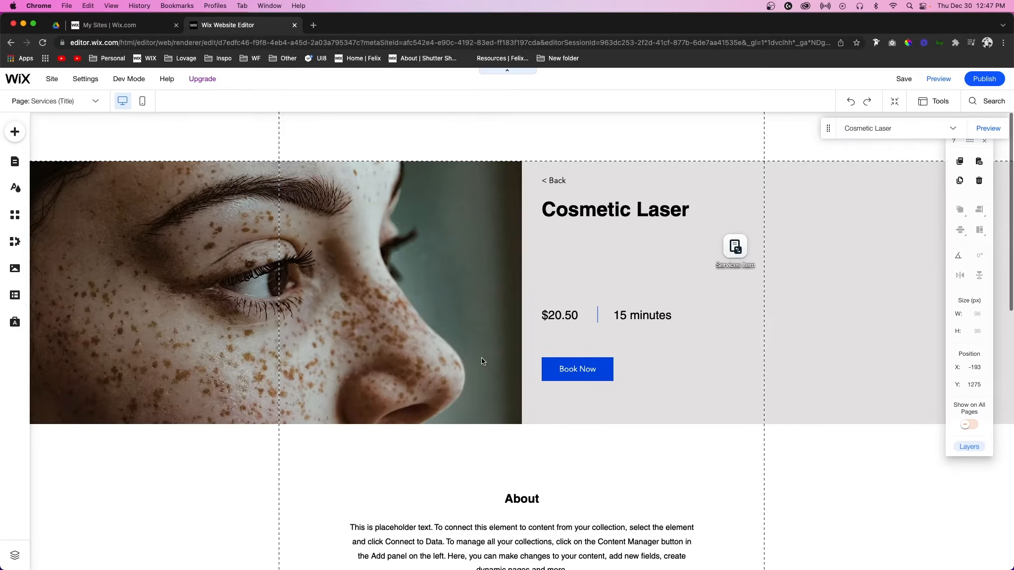
Step: Reposition the Services Item dataset icon slightly on the page
{"action": "left_click", "coordinate": [732, 249]}
{"action": "left_click_drag", "start_coordinate": [732, 249], "coordinate": [748, 266]}
{"action": "scroll", "coordinate": [746, 263], "scroll_direction": "down", "scroll_amount": 10}
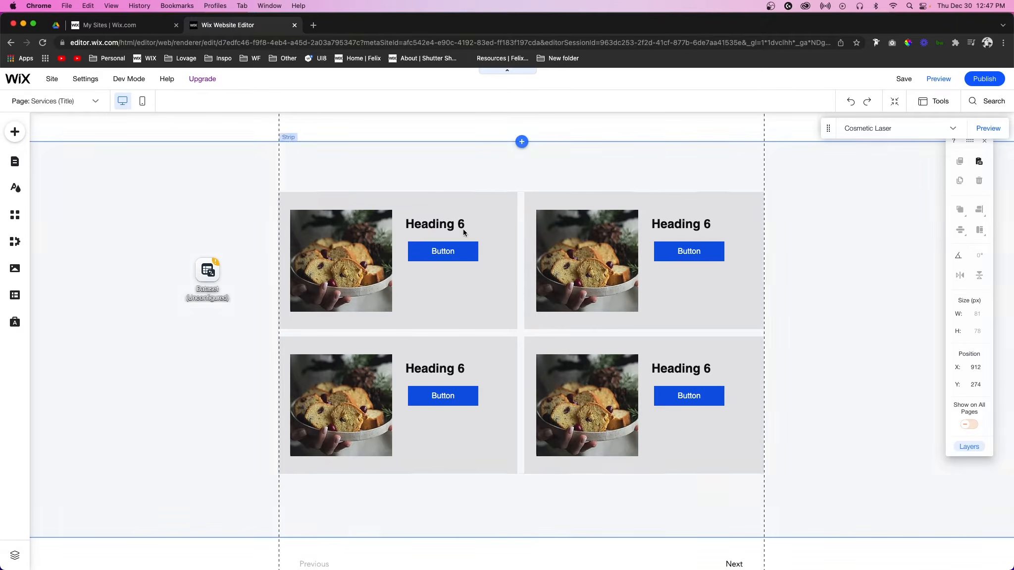
Step: Open the new dataset's settings and connect it to the Team collection
{"action": "left_click", "coordinate": [207, 273]}
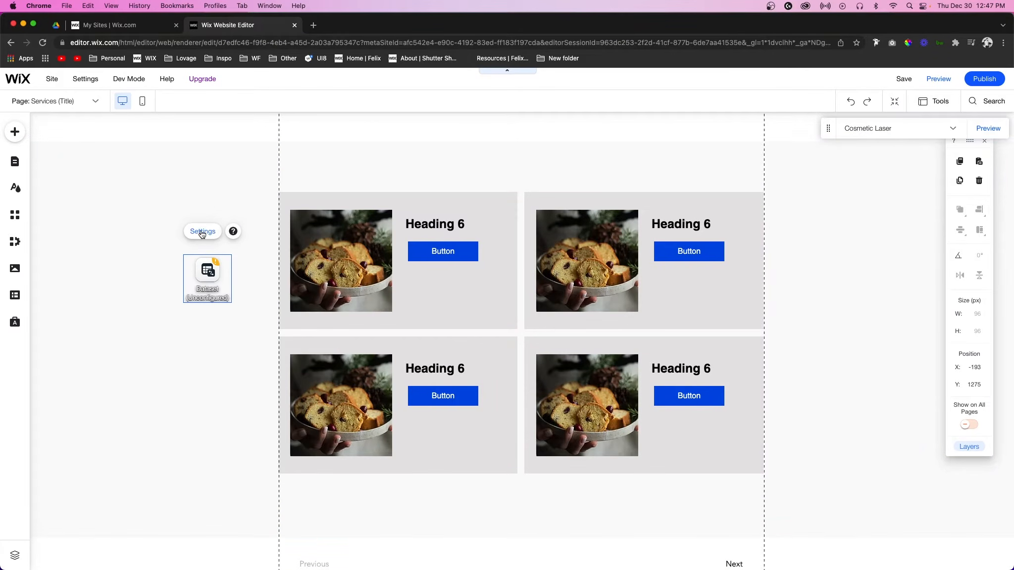
{"action": "left_click", "coordinate": [202, 232]}
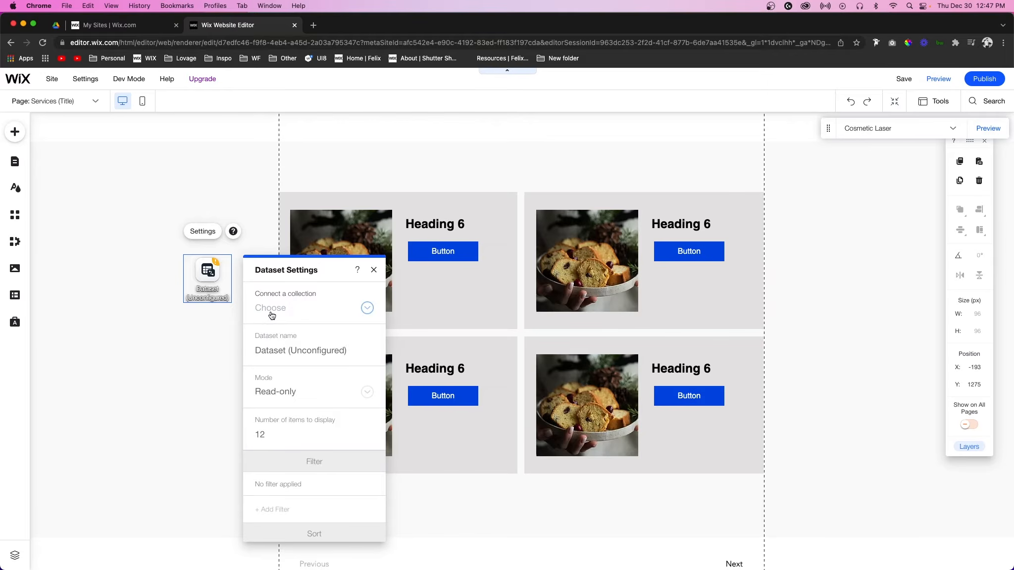
{"action": "left_click", "coordinate": [271, 312]}
{"action": "left_click", "coordinate": [281, 366]}
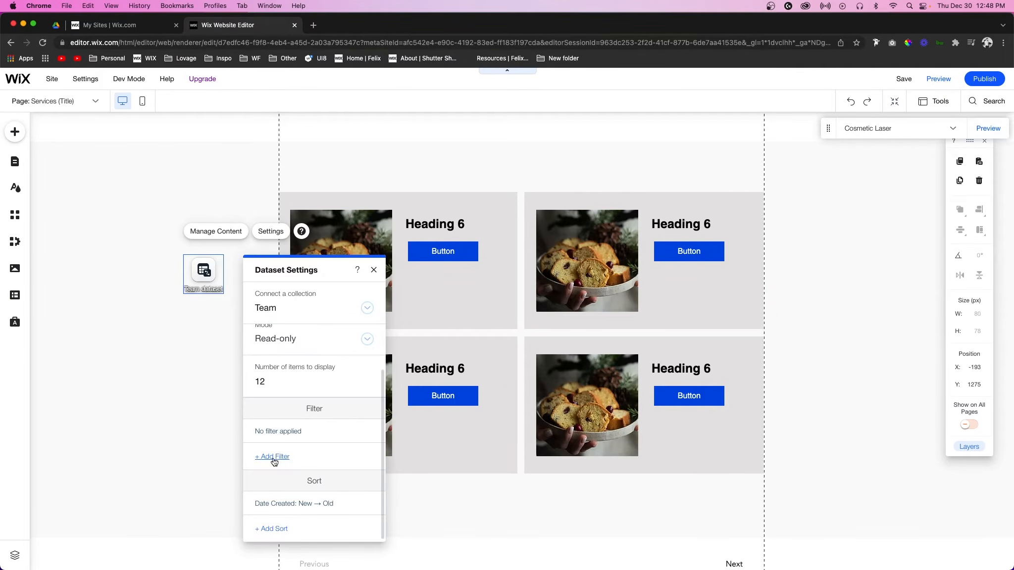
Step: Add a dataset filter where the Services field includes the Services Item dataset
{"action": "left_click", "coordinate": [272, 457]}
{"action": "left_click", "coordinate": [495, 245]}
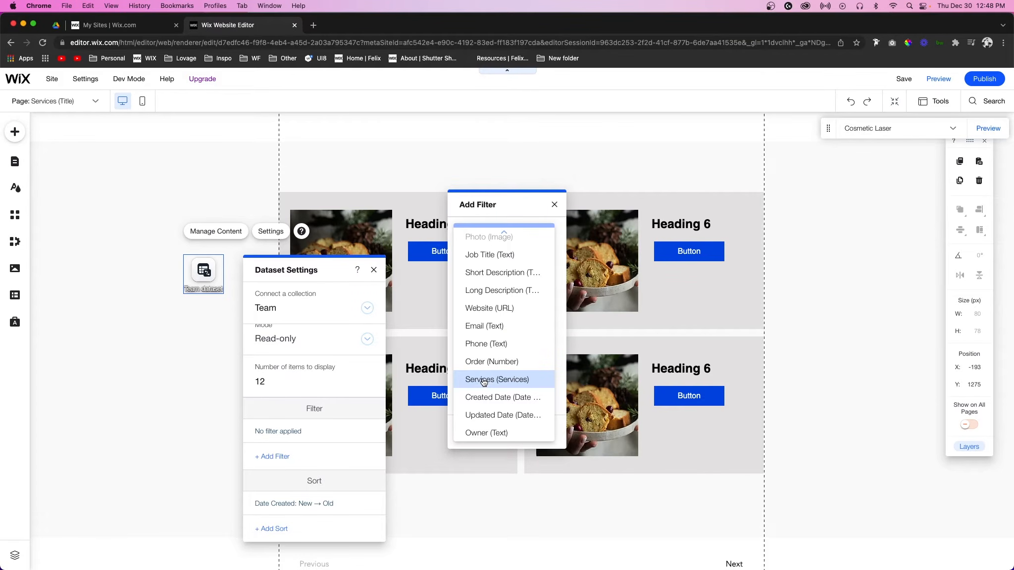
{"action": "left_click", "coordinate": [481, 380]}
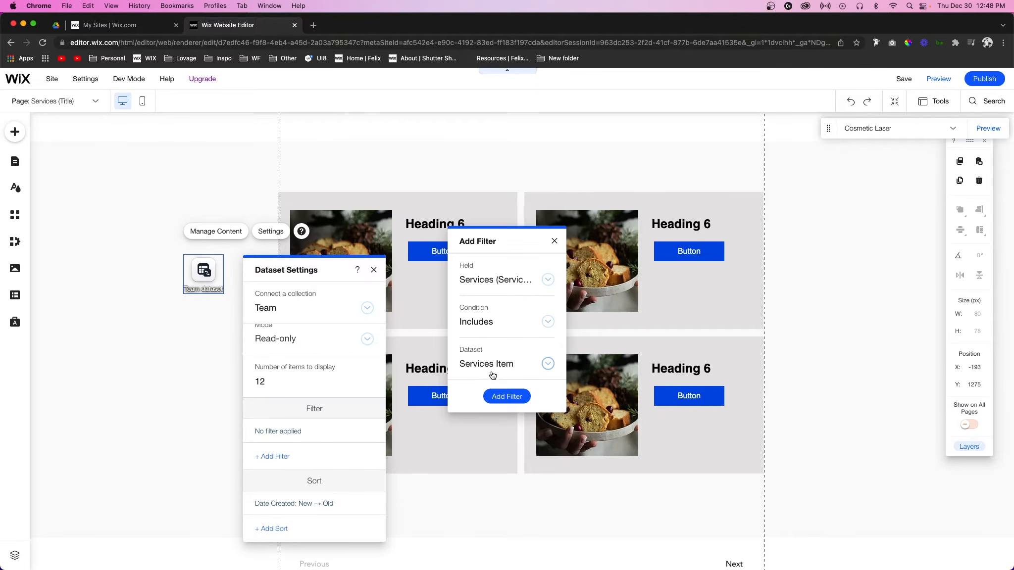
{"action": "left_click", "coordinate": [498, 396]}
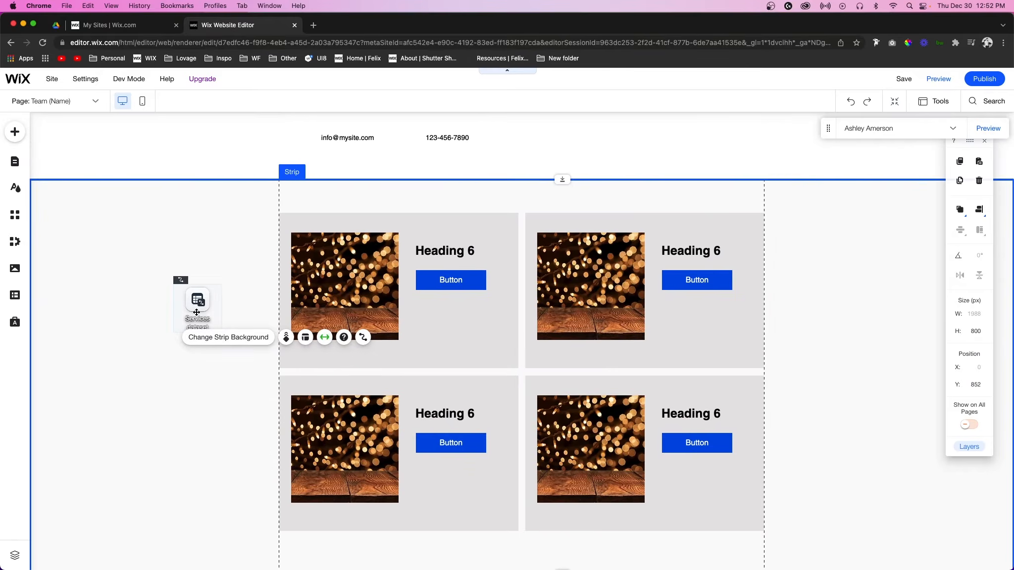
Step: On the Team page, connect the repeater image to the Services dataset's Image field
{"action": "left_click", "coordinate": [196, 312]}
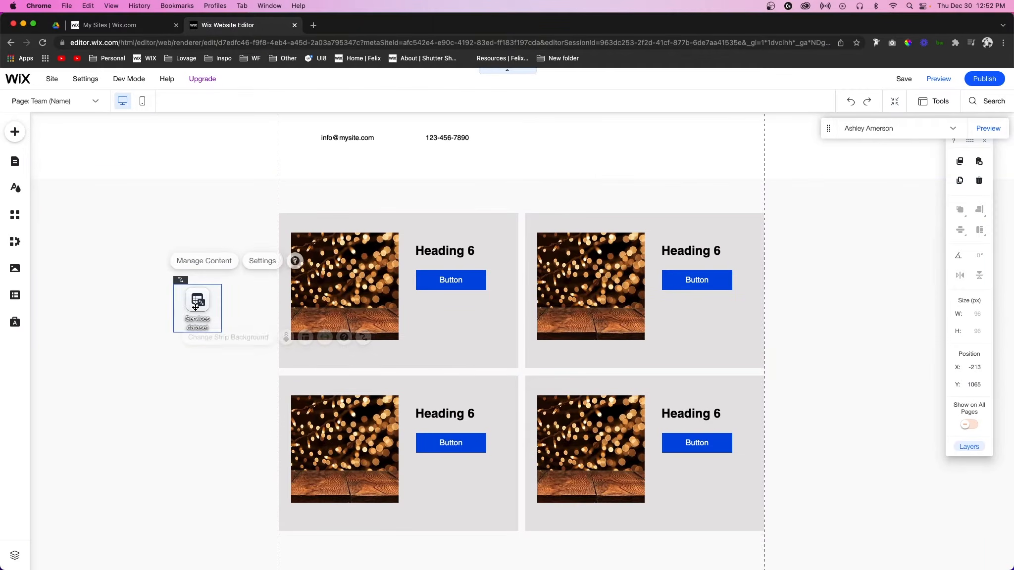
{"action": "left_click", "coordinate": [346, 295]}
{"action": "left_click", "coordinate": [338, 290]}
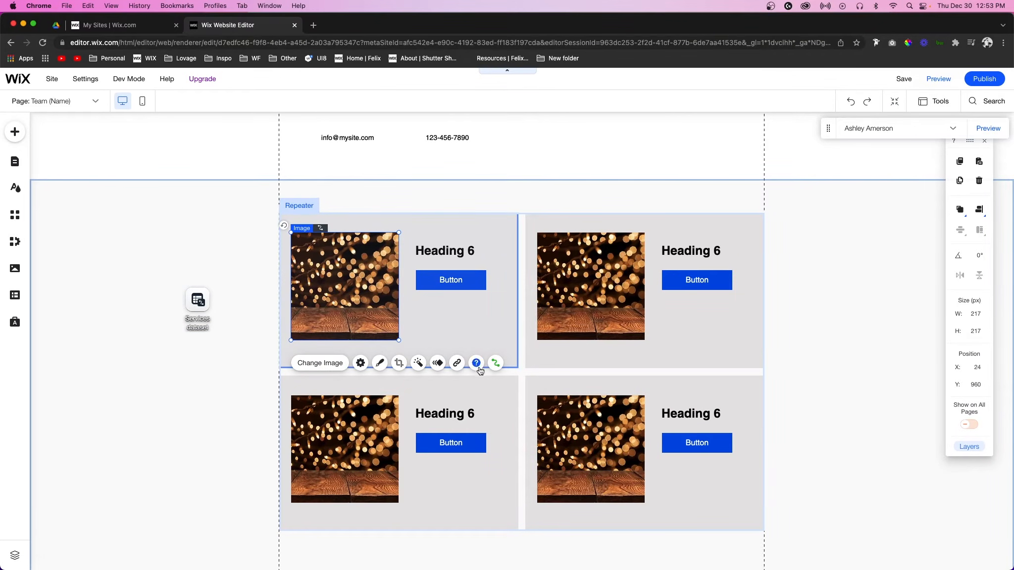
{"action": "left_click", "coordinate": [495, 363]}
{"action": "left_click", "coordinate": [838, 304]}
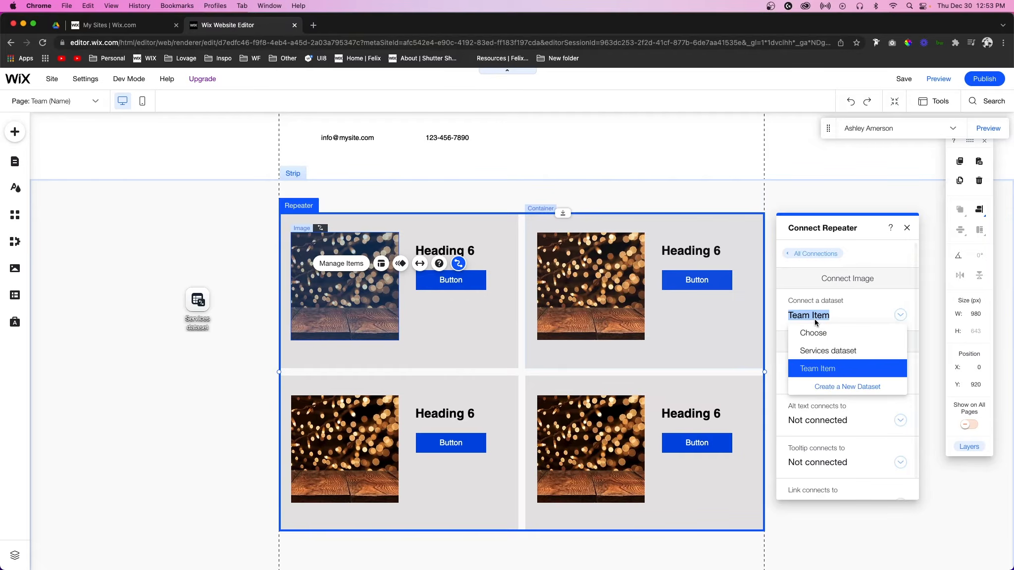
{"action": "left_click", "coordinate": [815, 350]}
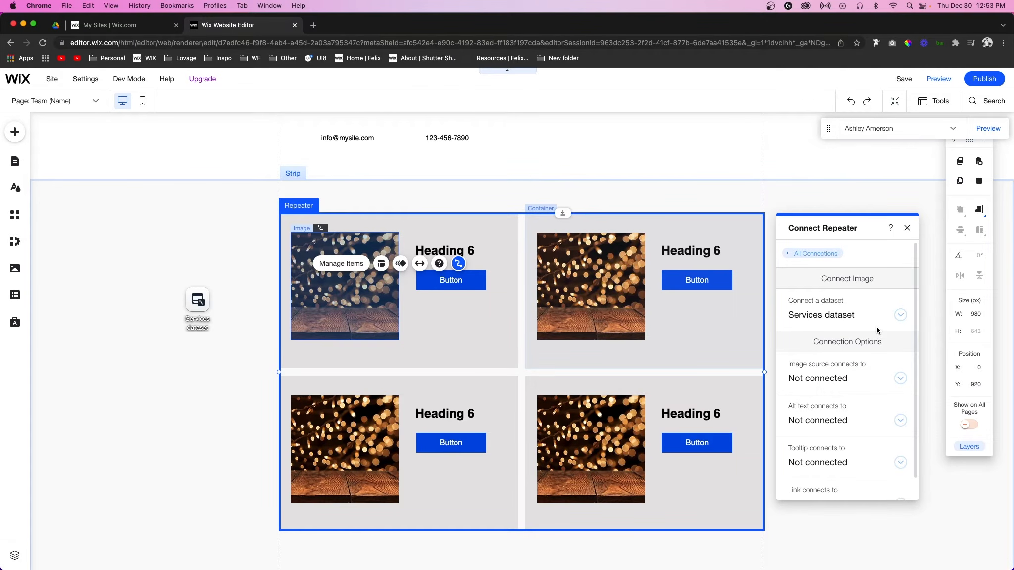
{"action": "left_click", "coordinate": [822, 379]}
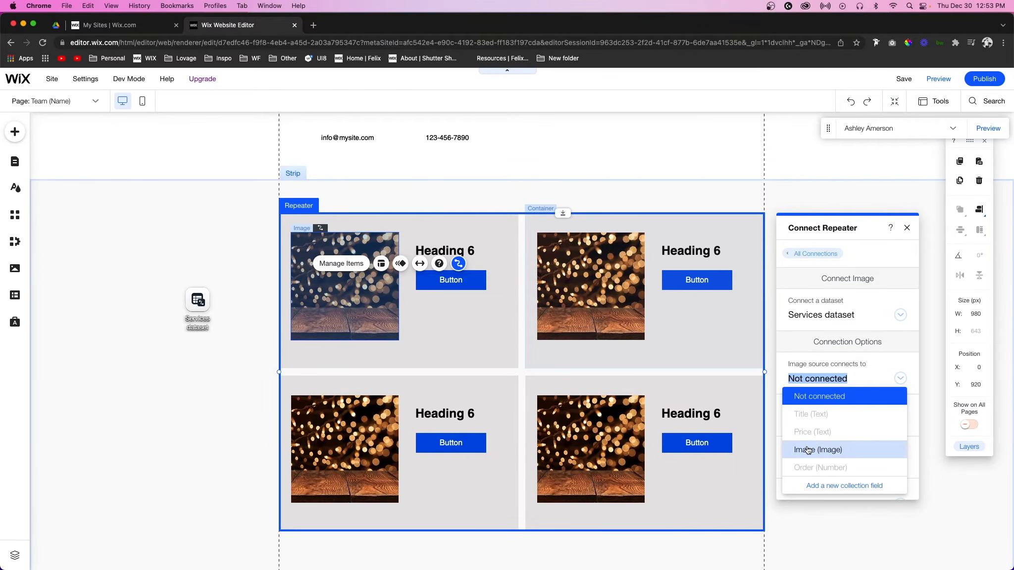
{"action": "left_click", "coordinate": [808, 450]}
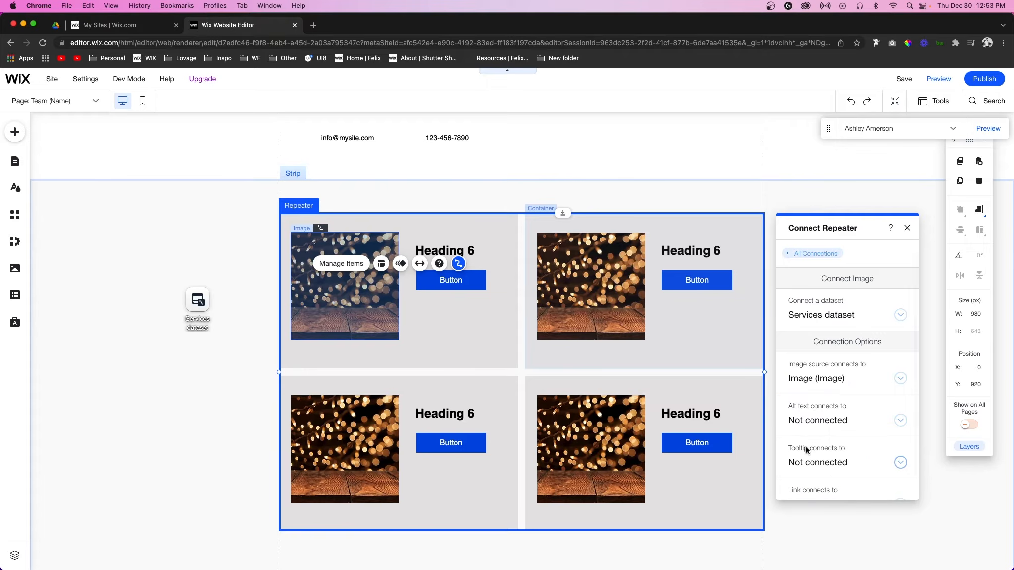
Step: Connect the repeater heading text to the Services dataset's Title field
{"action": "left_click", "coordinate": [480, 255]}
{"action": "left_click", "coordinate": [557, 282]}
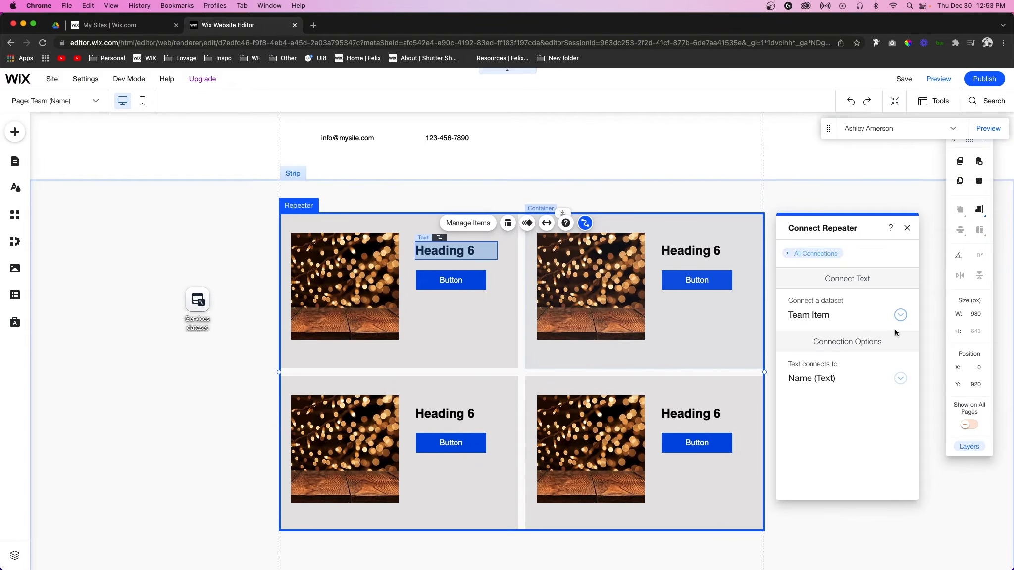
{"action": "left_click", "coordinate": [813, 382]}
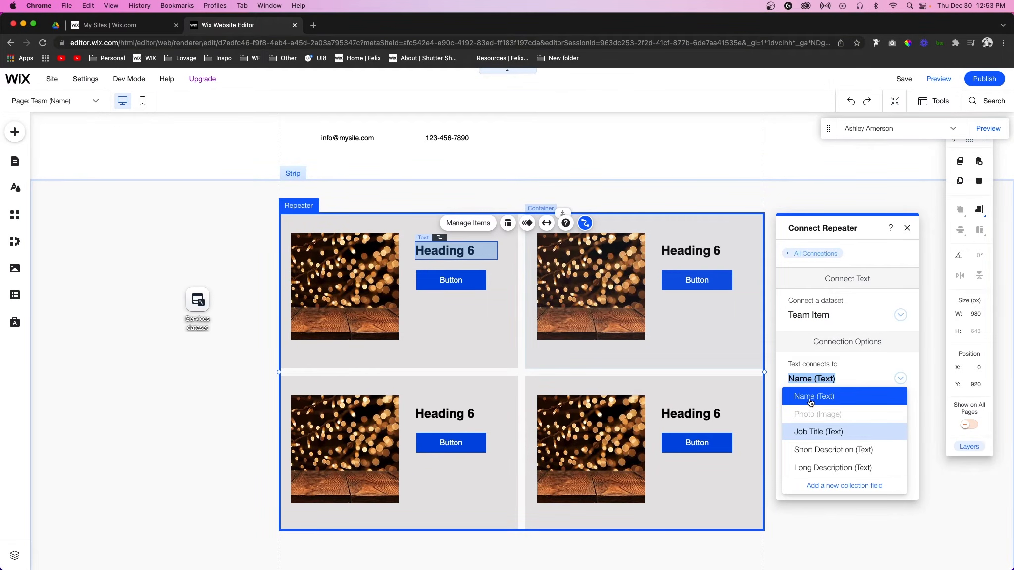
{"action": "left_click", "coordinate": [810, 398]}
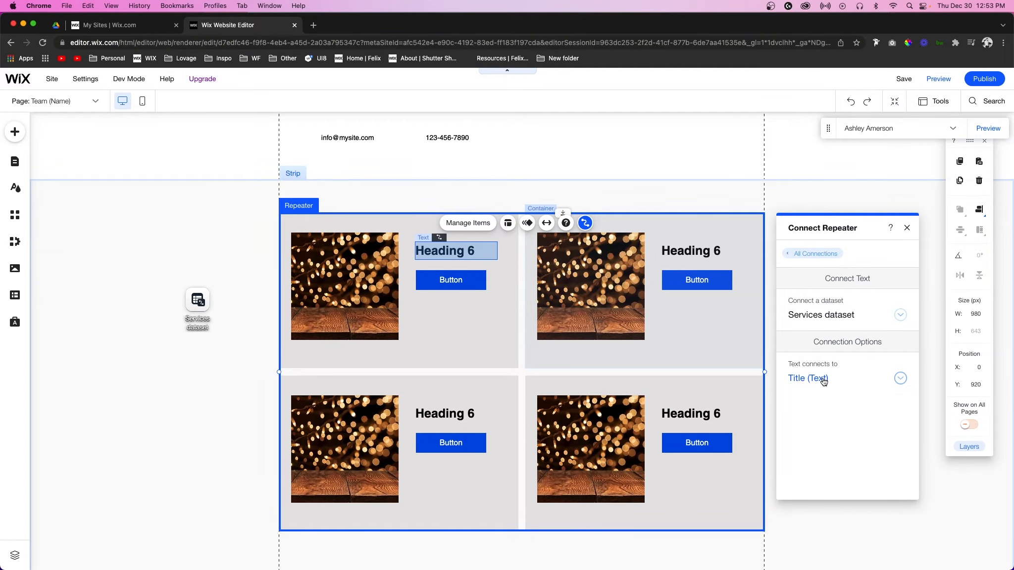
Step: Connect the repeater button to the Services dataset with its click action linking to the Services (Title) page
{"action": "left_click", "coordinate": [513, 296]}
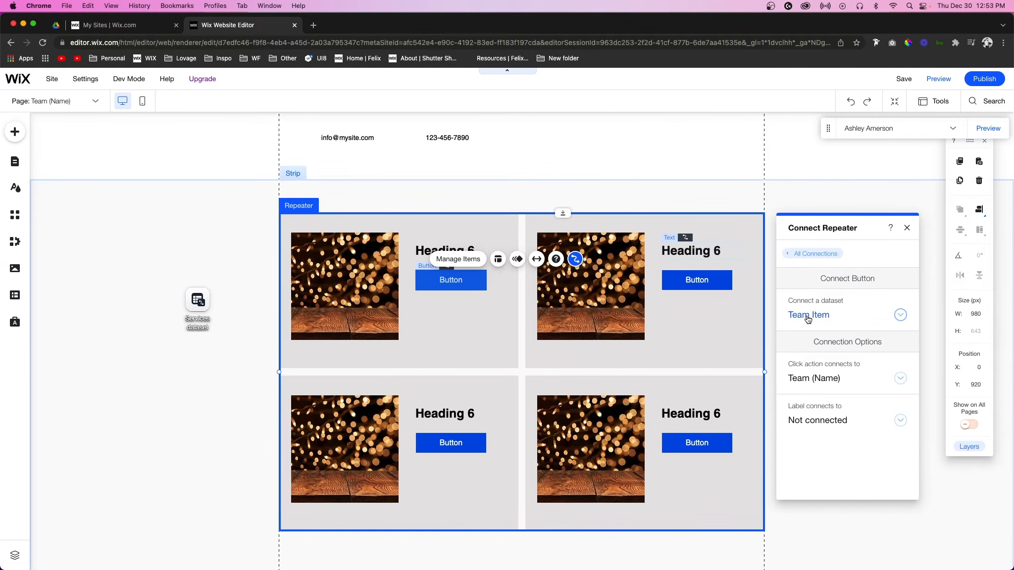
{"action": "left_click", "coordinate": [814, 317]}
{"action": "left_click", "coordinate": [813, 367]}
{"action": "left_click", "coordinate": [814, 379]}
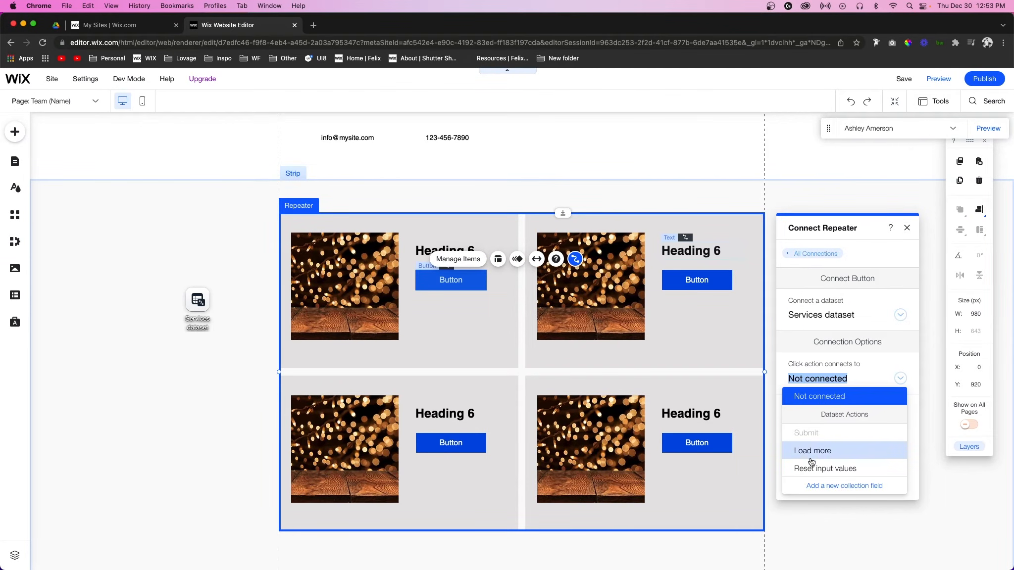
{"action": "scroll", "coordinate": [812, 464], "scroll_direction": "down", "scroll_amount": 5}
{"action": "scroll", "coordinate": [812, 464], "scroll_direction": "down", "scroll_amount": 2}
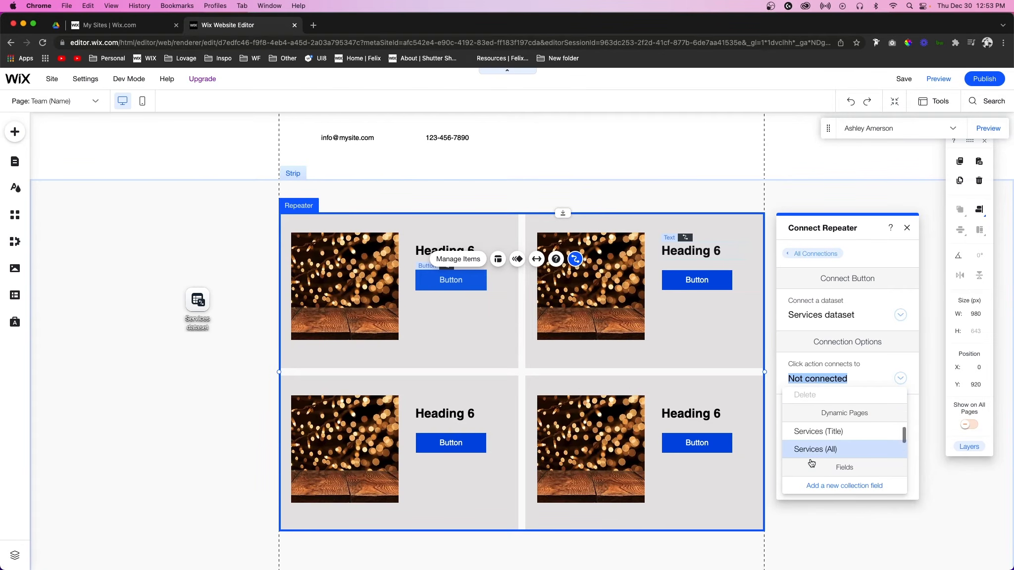
{"action": "left_click", "coordinate": [812, 430]}
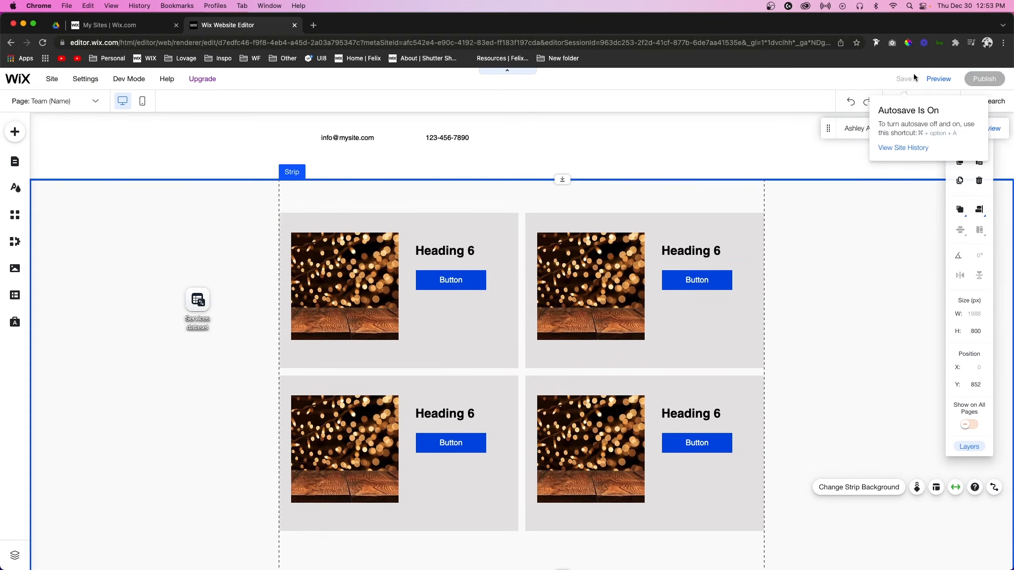
Step: Preview the team member page and scroll through to inspect the services repeater
{"action": "left_click", "coordinate": [938, 79]}
{"action": "scroll", "coordinate": [881, 250], "scroll_direction": "down", "scroll_amount": 2}
{"action": "scroll", "coordinate": [881, 247], "scroll_direction": "up", "scroll_amount": 2}
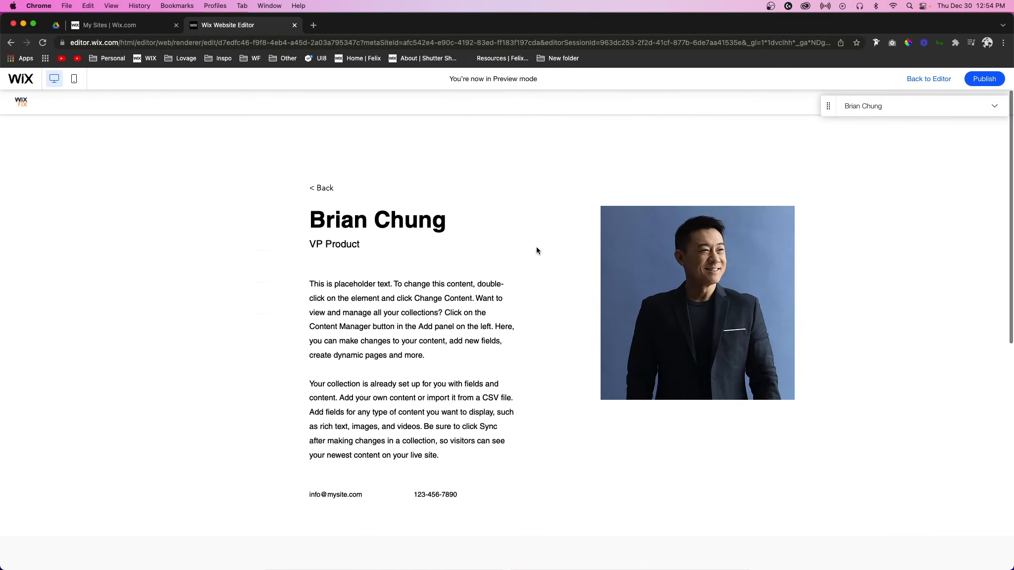
{"action": "scroll", "coordinate": [554, 266], "scroll_direction": "down", "scroll_amount": 10}
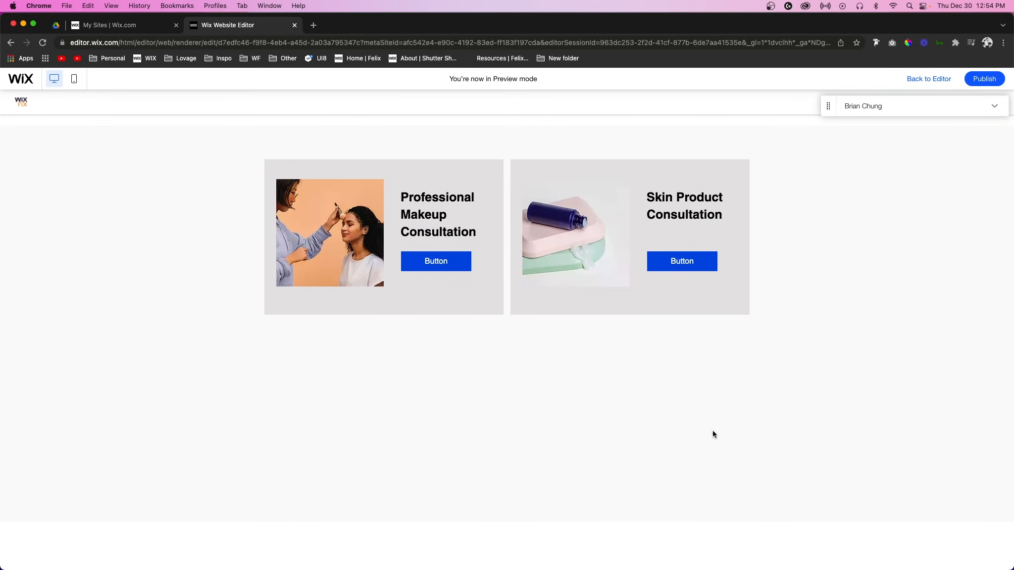
{"action": "scroll", "coordinate": [713, 434], "scroll_direction": "up", "scroll_amount": 2}
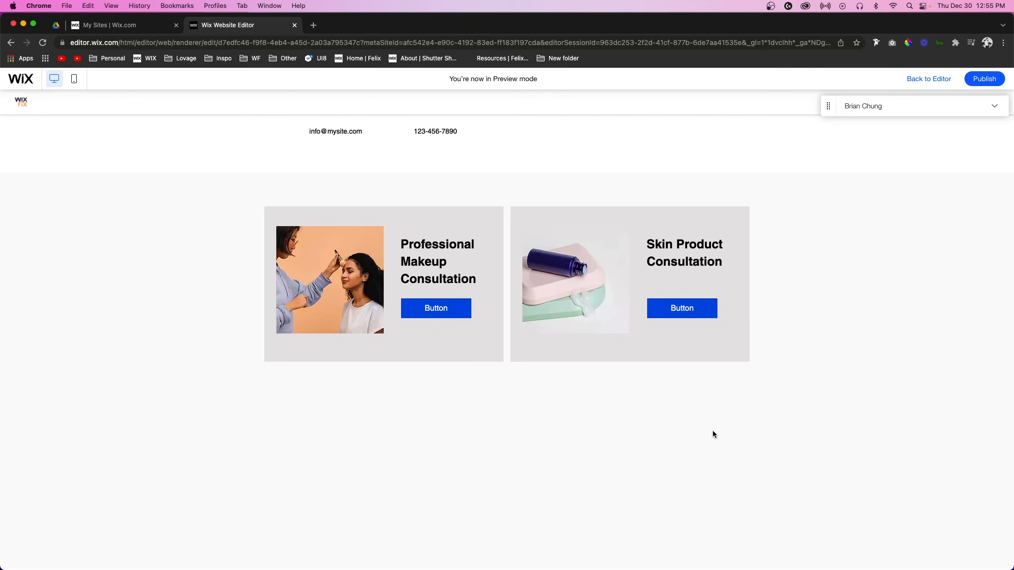